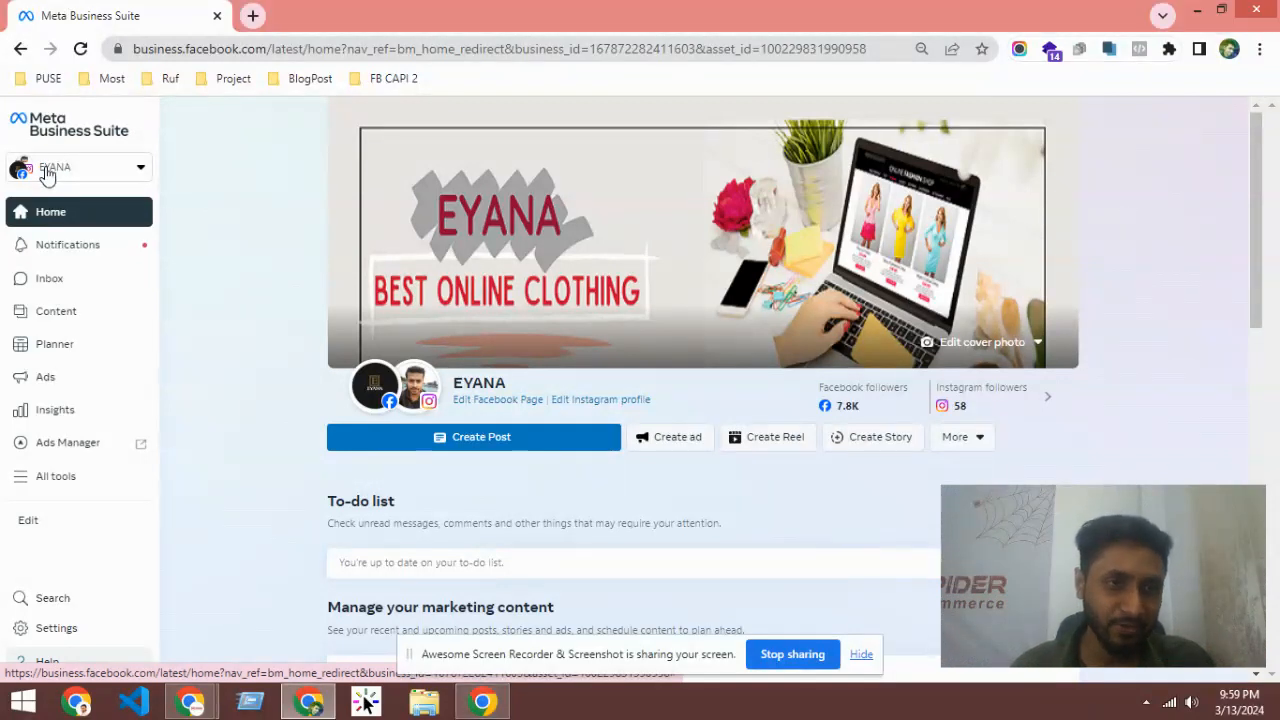
Step: Open the EYANA account selector and scroll through the list of business accounts
{"action": "left_click", "coordinate": [100, 172]}
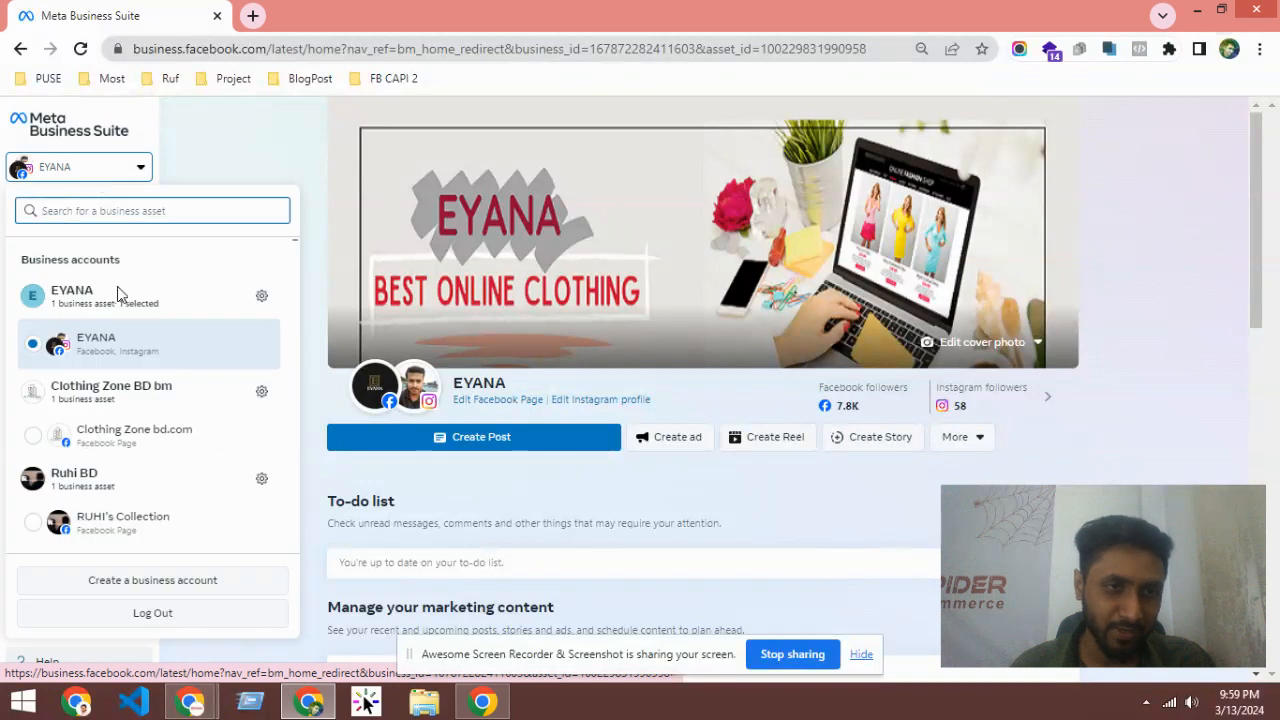
{"action": "scroll", "coordinate": [65, 320], "scroll_direction": "down", "scroll_amount": 3}
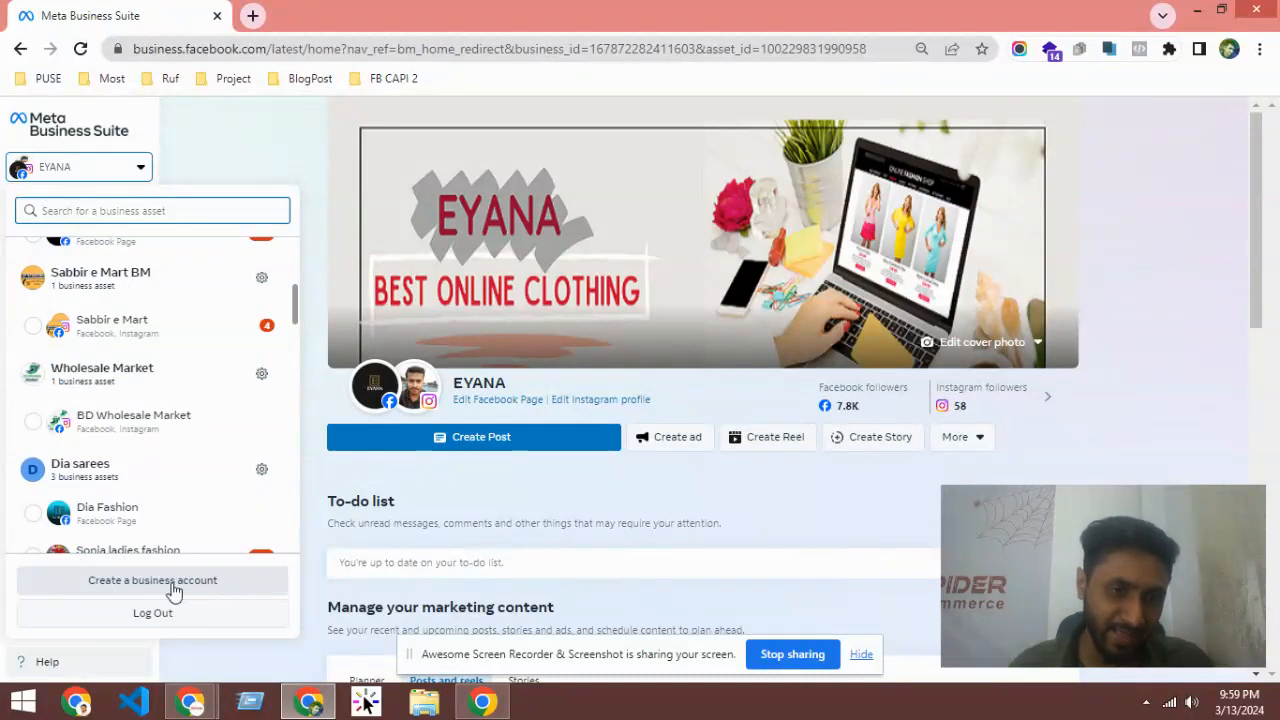
Step: Start a new business account and enter the name 'Spider eCommerce Test'
{"action": "left_click", "coordinate": [113, 586]}
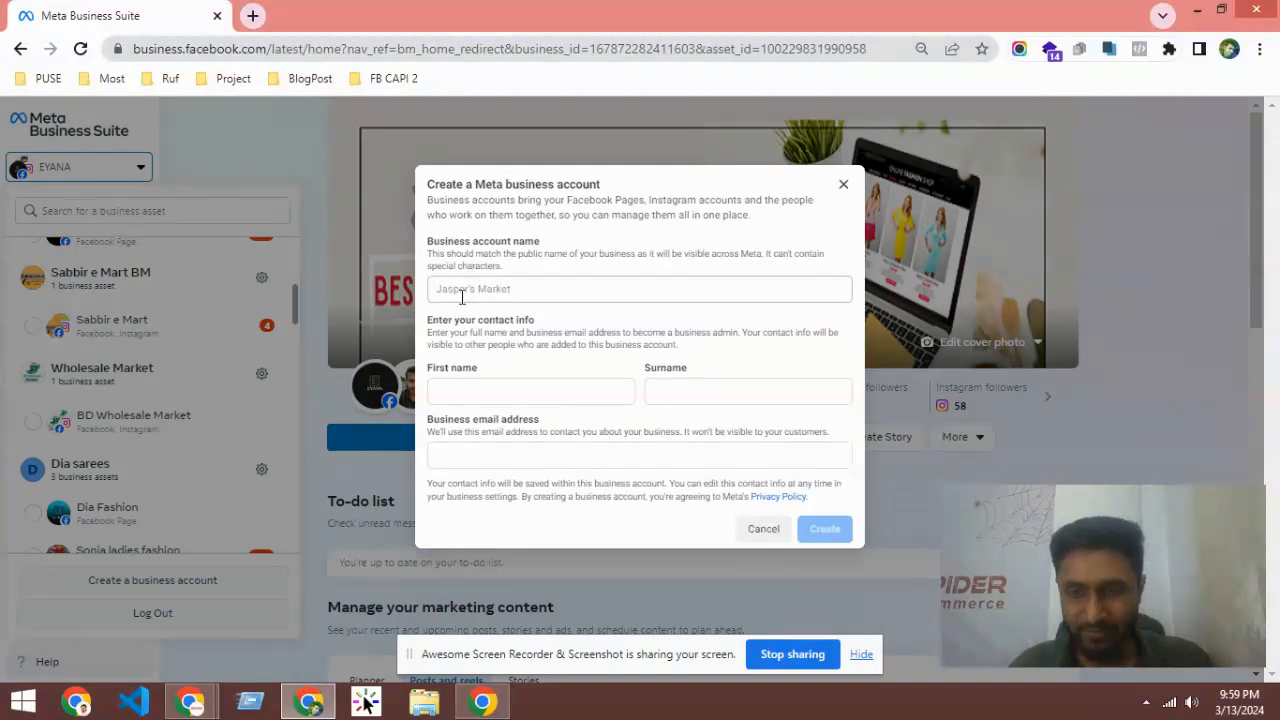
{"action": "left_click", "coordinate": [480, 286]}
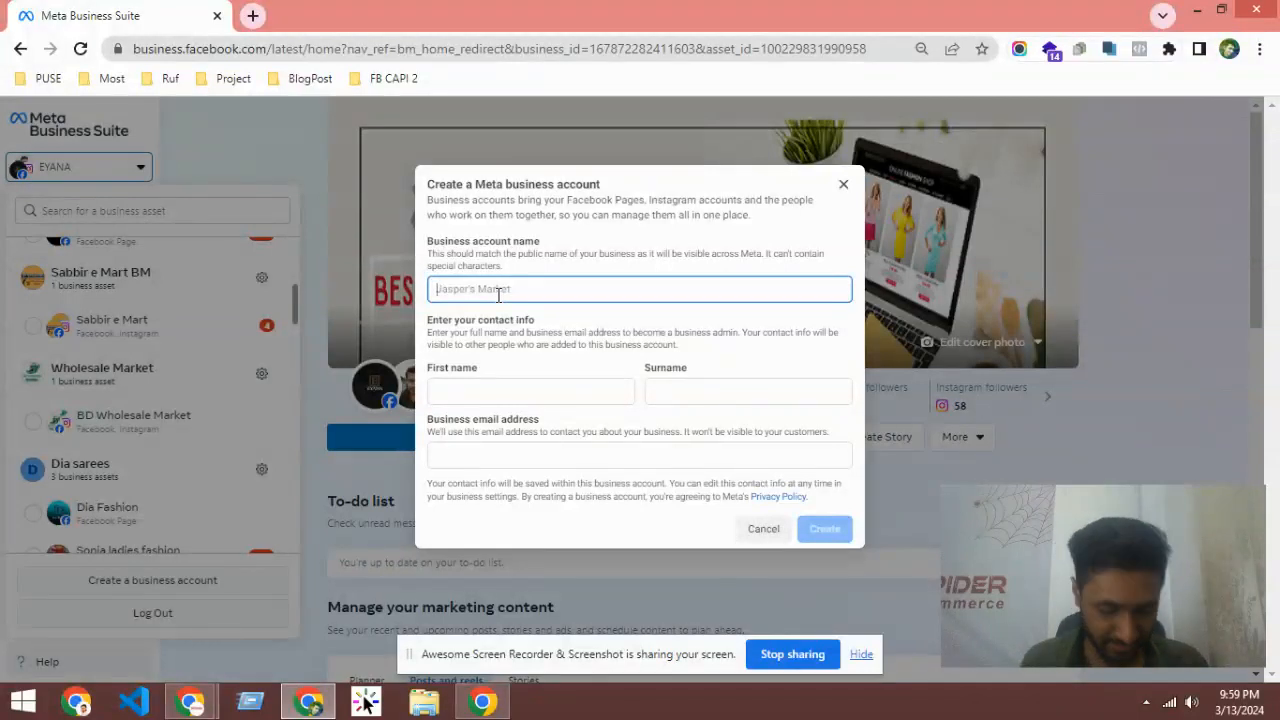
{"action": "type", "text": "Spider e"}
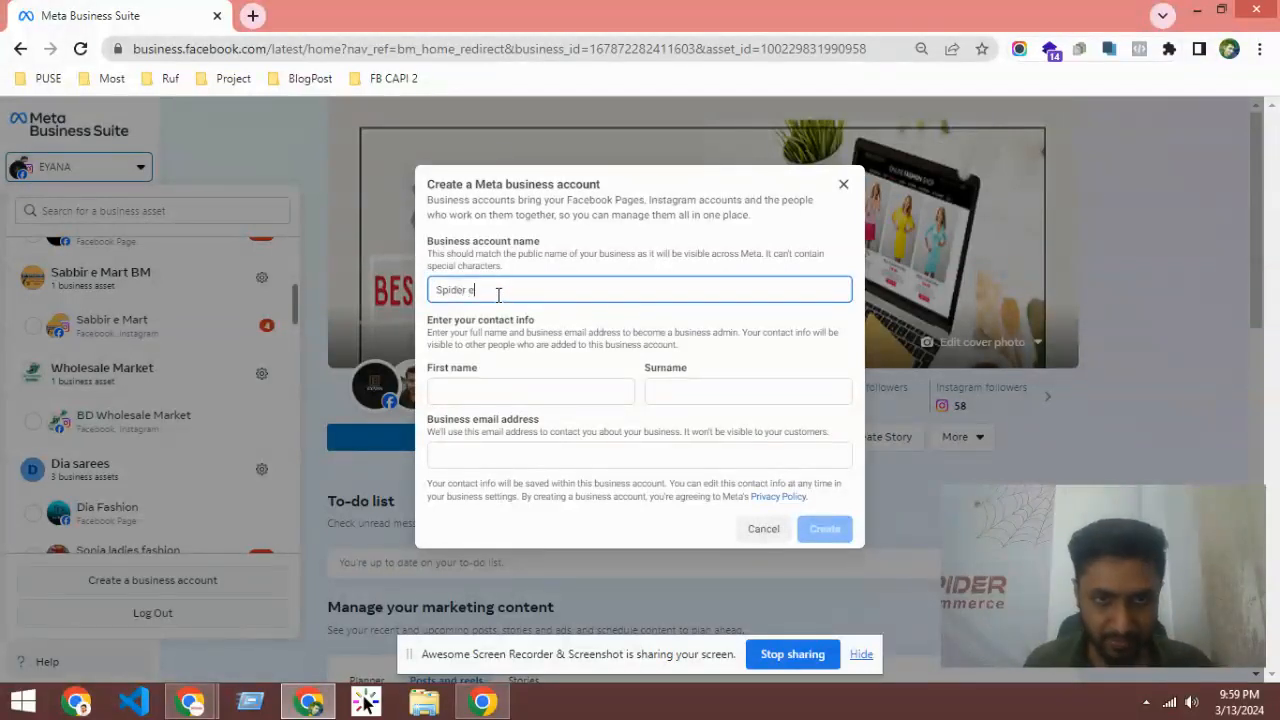
{"action": "type", "text": "Commerce"}
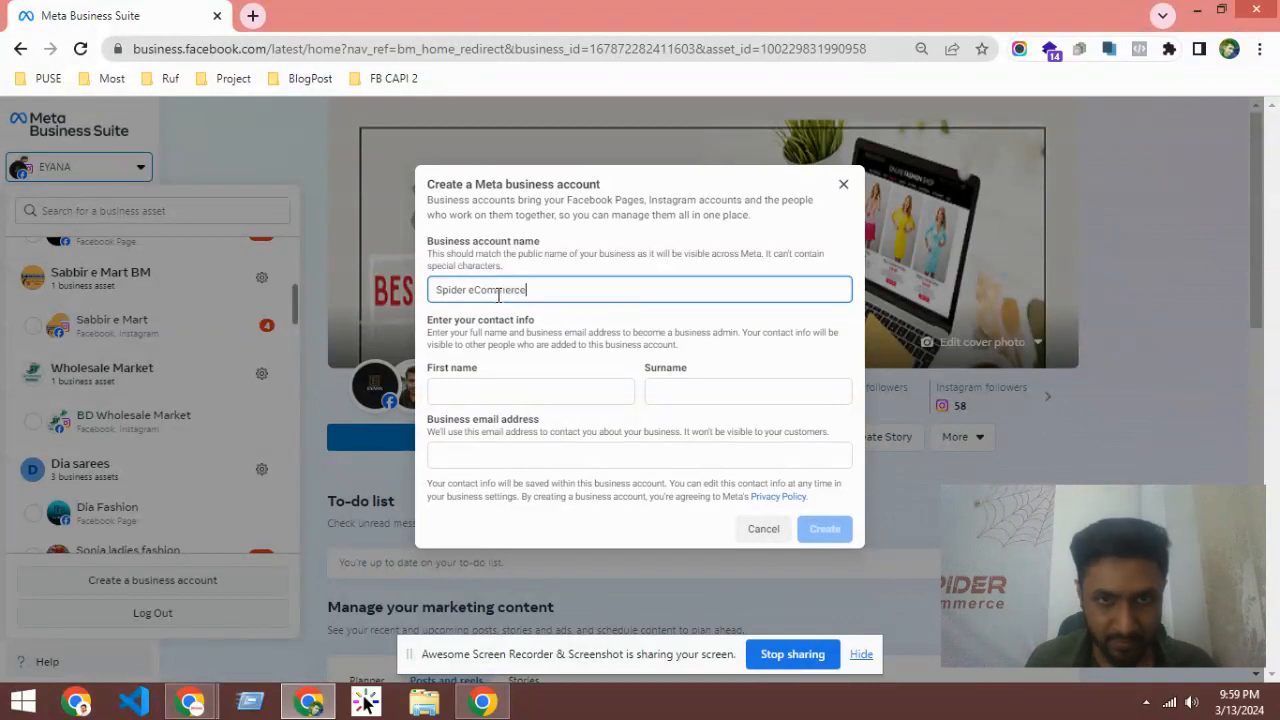
{"action": "type", "text": " Test"}
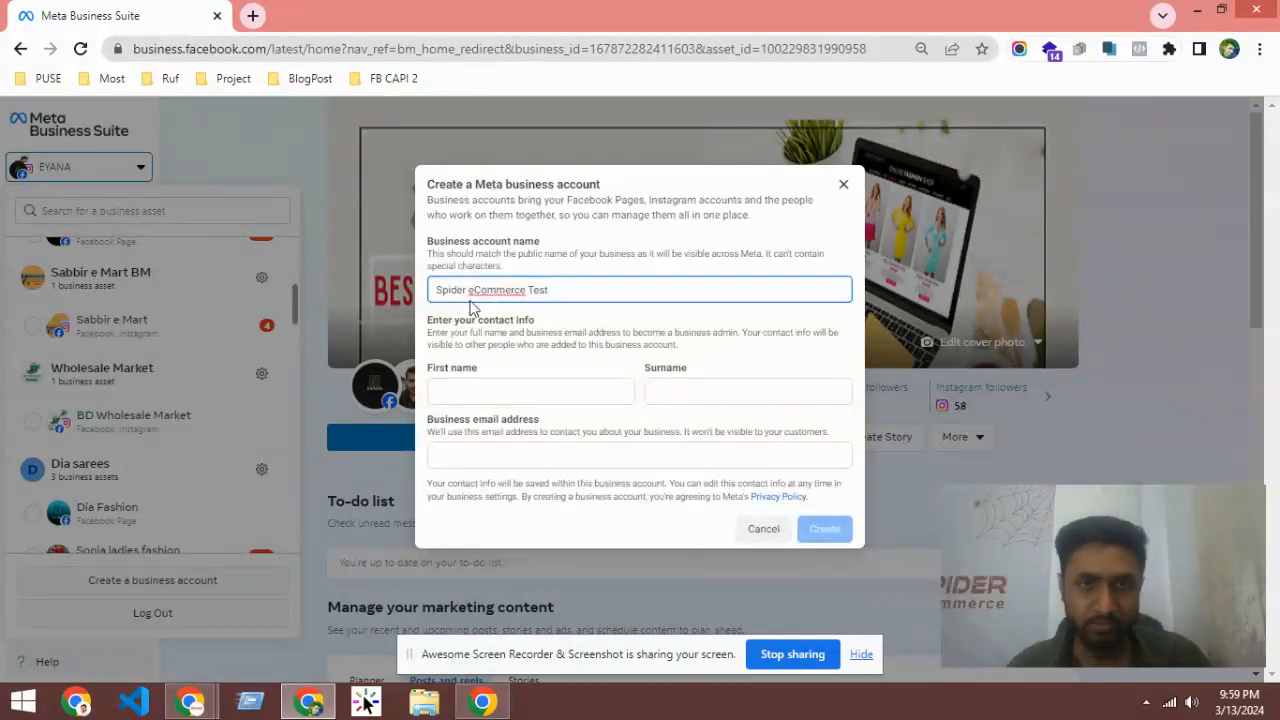
Step: Check the 'eCommerce Test' part of the name, then move to the first name and surname fields
{"action": "left_click_drag", "start_coordinate": [522, 293], "coordinate": [384, 291]}
{"action": "left_click", "coordinate": [598, 293]}
{"action": "left_click", "coordinate": [644, 270]}
{"action": "left_click_drag", "start_coordinate": [468, 290], "coordinate": [262, 287]}
{"action": "left_click", "coordinate": [594, 290]}
{"action": "left_click", "coordinate": [558, 275]}
{"action": "left_click", "coordinate": [457, 394]}
{"action": "left_click", "coordinate": [651, 391]}
Step: Enter the admin's full name in First name, then cut the surname and paste it into Surname
{"action": "left_click", "coordinate": [526, 380]}
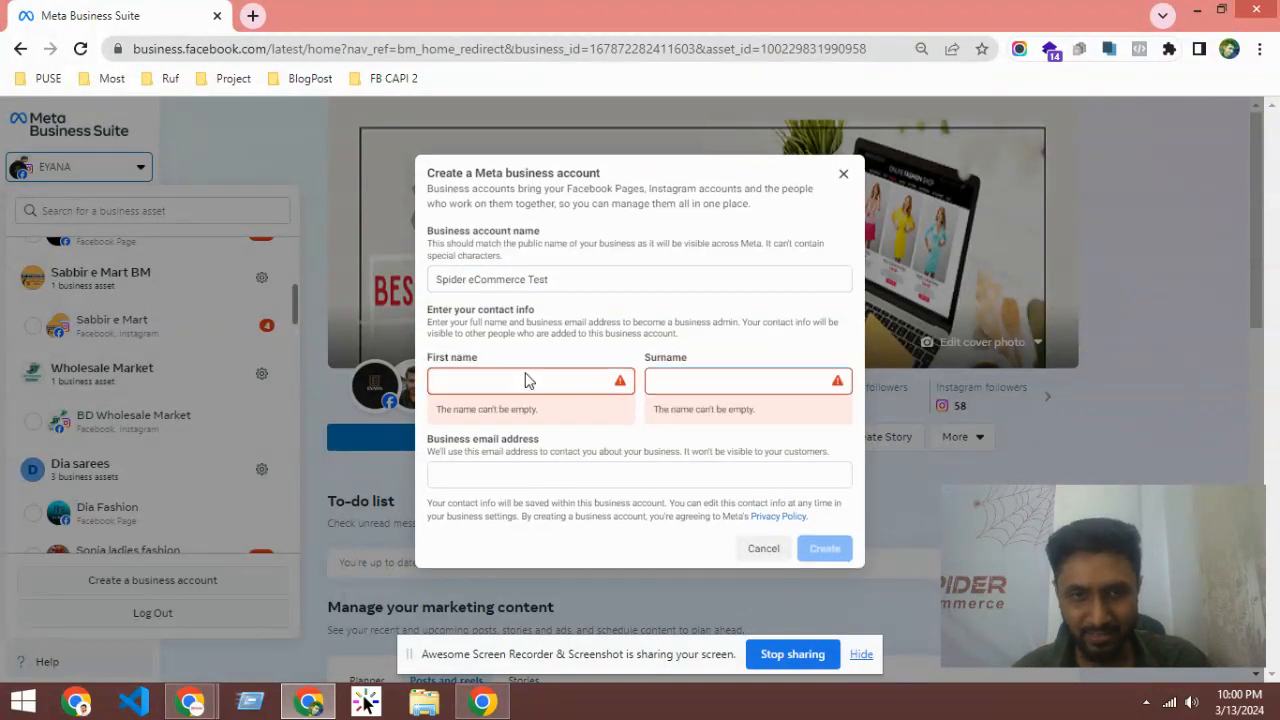
{"action": "left_click", "coordinate": [712, 380]}
{"action": "double_click", "coordinate": [476, 381]}
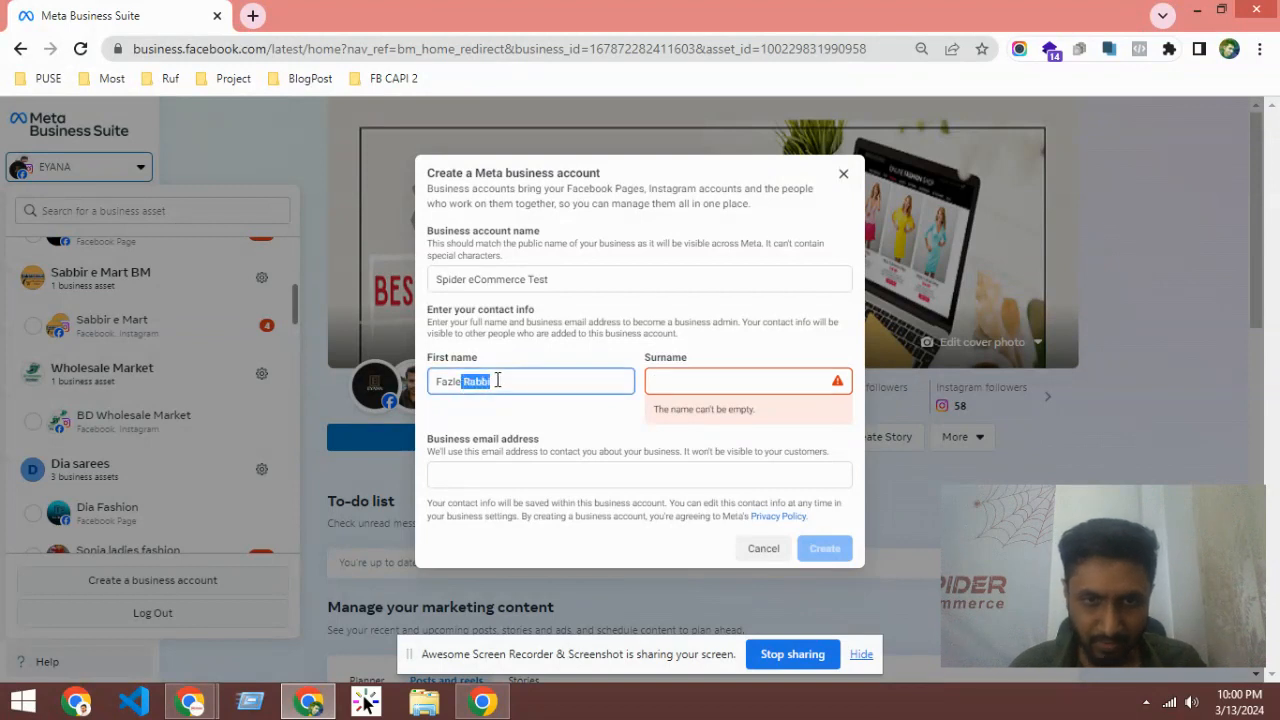
{"action": "right_click", "coordinate": [496, 380]}
{"action": "left_click", "coordinate": [539, 87]}
{"action": "left_click", "coordinate": [672, 381]}
{"action": "right_click", "coordinate": [672, 382]}
{"action": "left_click", "coordinate": [740, 186]}
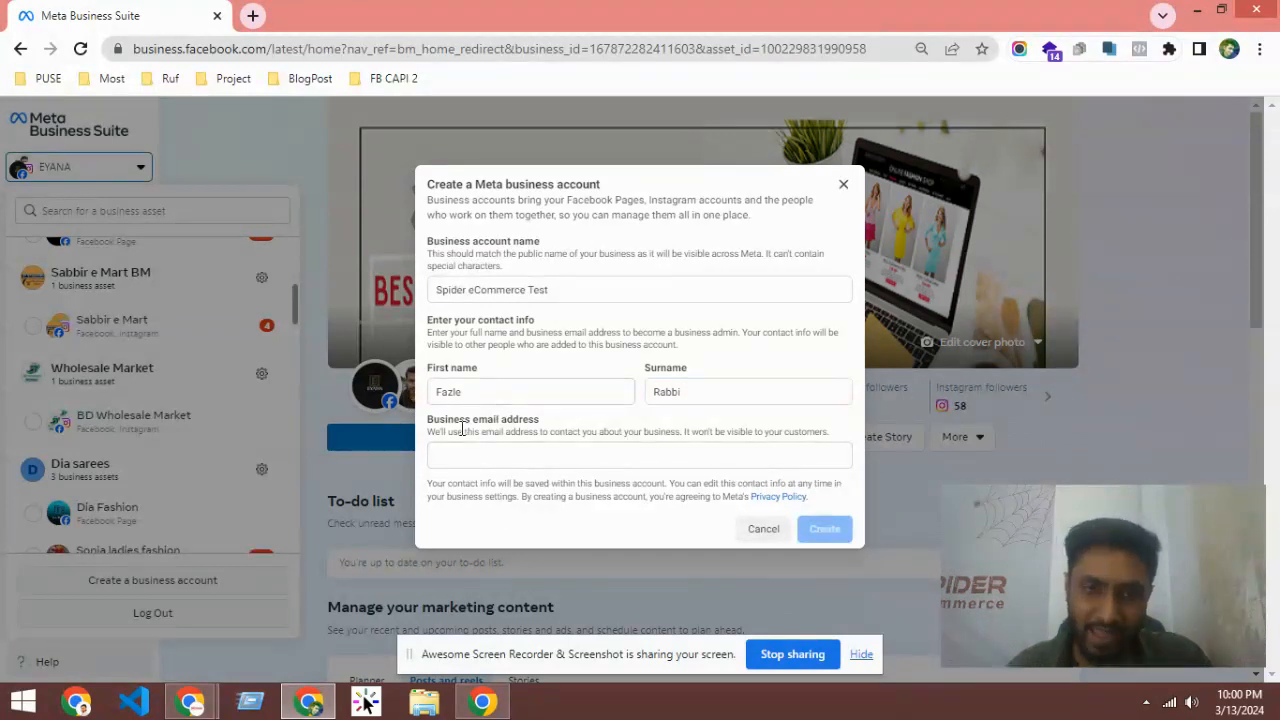
{"action": "left_click_drag", "start_coordinate": [430, 424], "coordinate": [561, 421]}
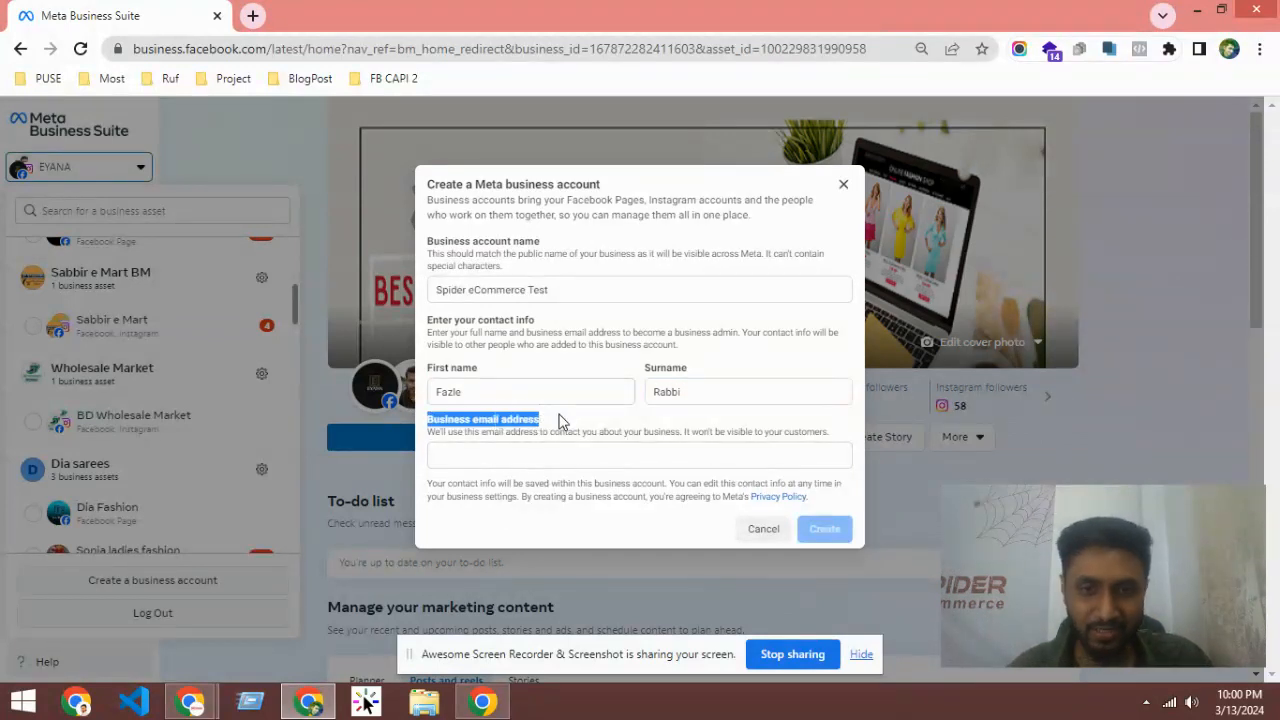
{"action": "left_click", "coordinate": [437, 450]}
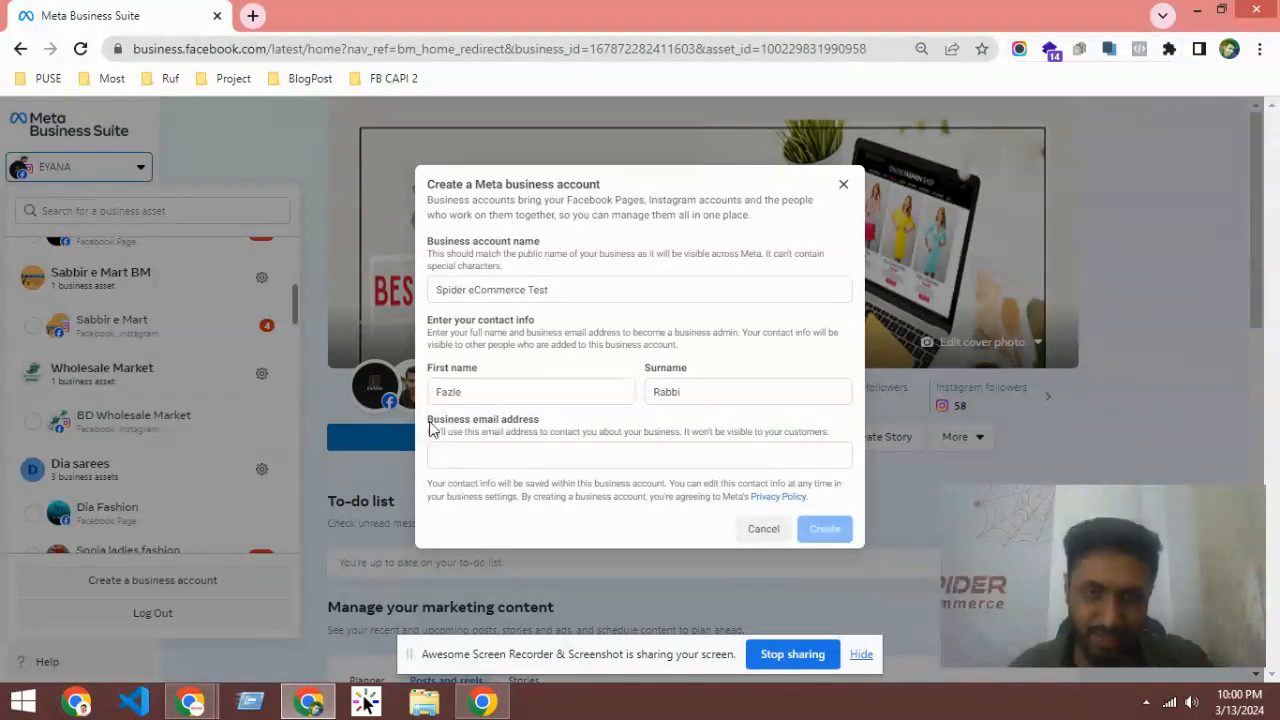
{"action": "left_click_drag", "start_coordinate": [432, 427], "coordinate": [566, 425]}
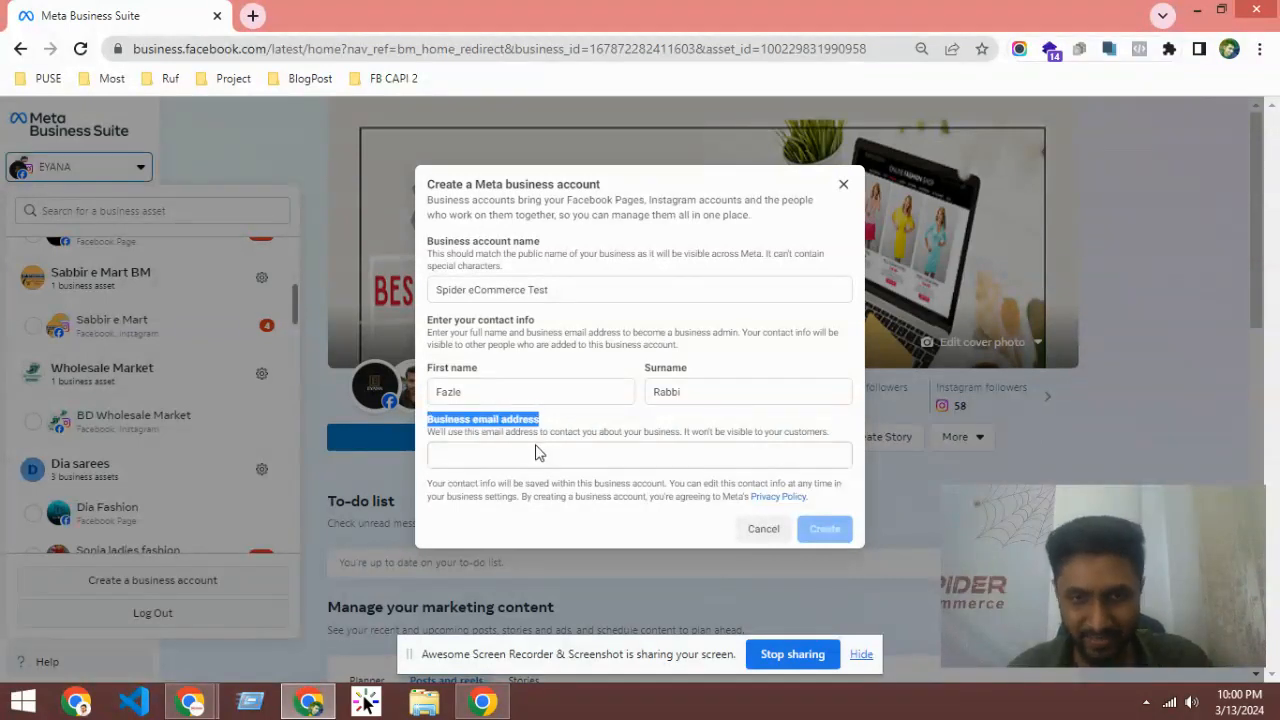
{"action": "left_click", "coordinate": [514, 455]}
{"action": "mouse_move", "coordinate": [430, 425]}
{"action": "left_mouse_down"}
{"action": "mouse_move", "coordinate": [540, 425]}
{"action": "mouse_move", "coordinate": [420, 433]}
{"action": "mouse_move", "coordinate": [536, 427]}
{"action": "mouse_move", "coordinate": [432, 430]}
{"action": "left_mouse_up"}
{"action": "left_click", "coordinate": [630, 425]}
{"action": "left_click", "coordinate": [430, 425]}
{"action": "left_click", "coordinate": [556, 428]}
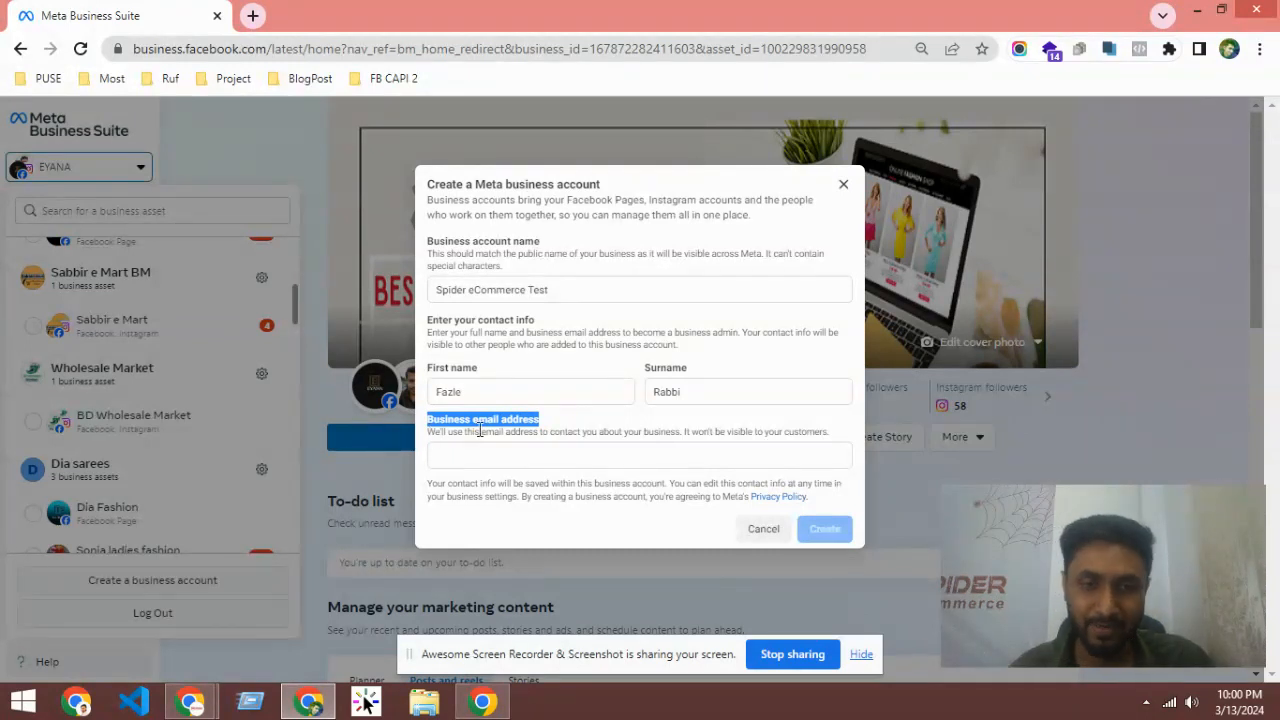
{"action": "left_click", "coordinate": [432, 432]}
{"action": "left_click_drag", "start_coordinate": [429, 432], "coordinate": [620, 431]}
{"action": "left_click", "coordinate": [434, 430]}
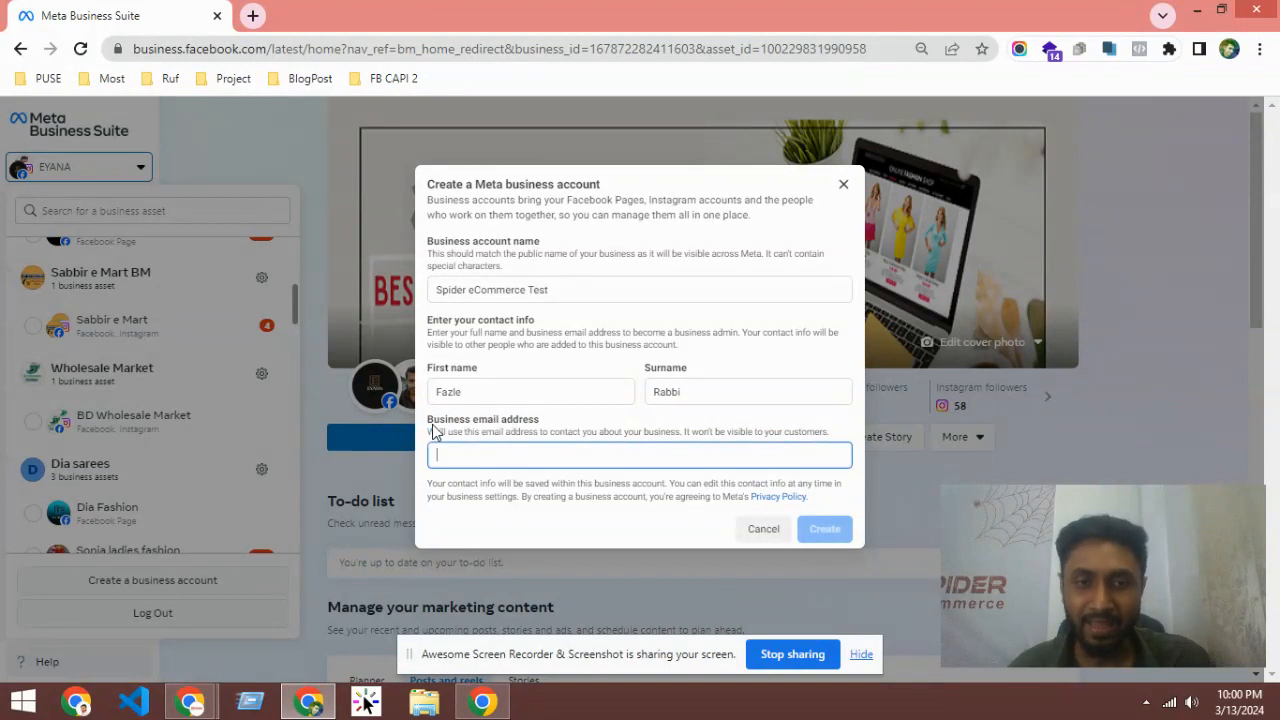
{"action": "left_click_drag", "start_coordinate": [433, 420], "coordinate": [628, 432]}
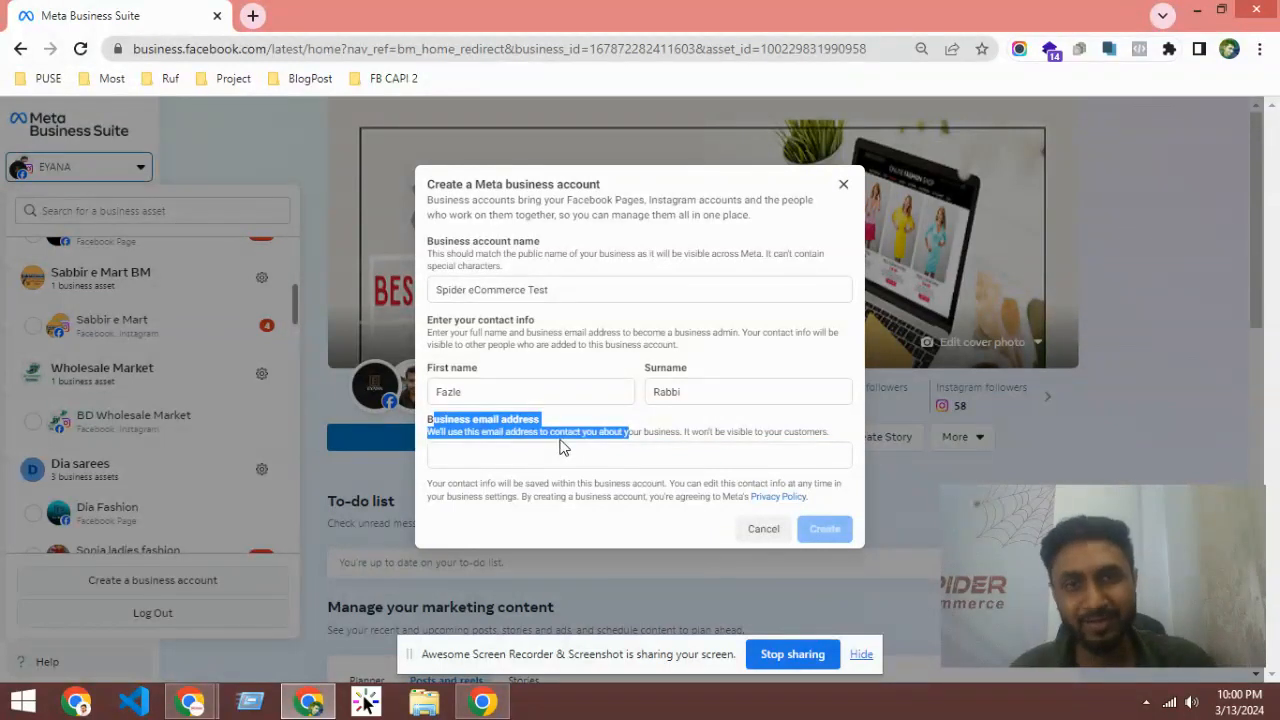
{"action": "left_click", "coordinate": [516, 451]}
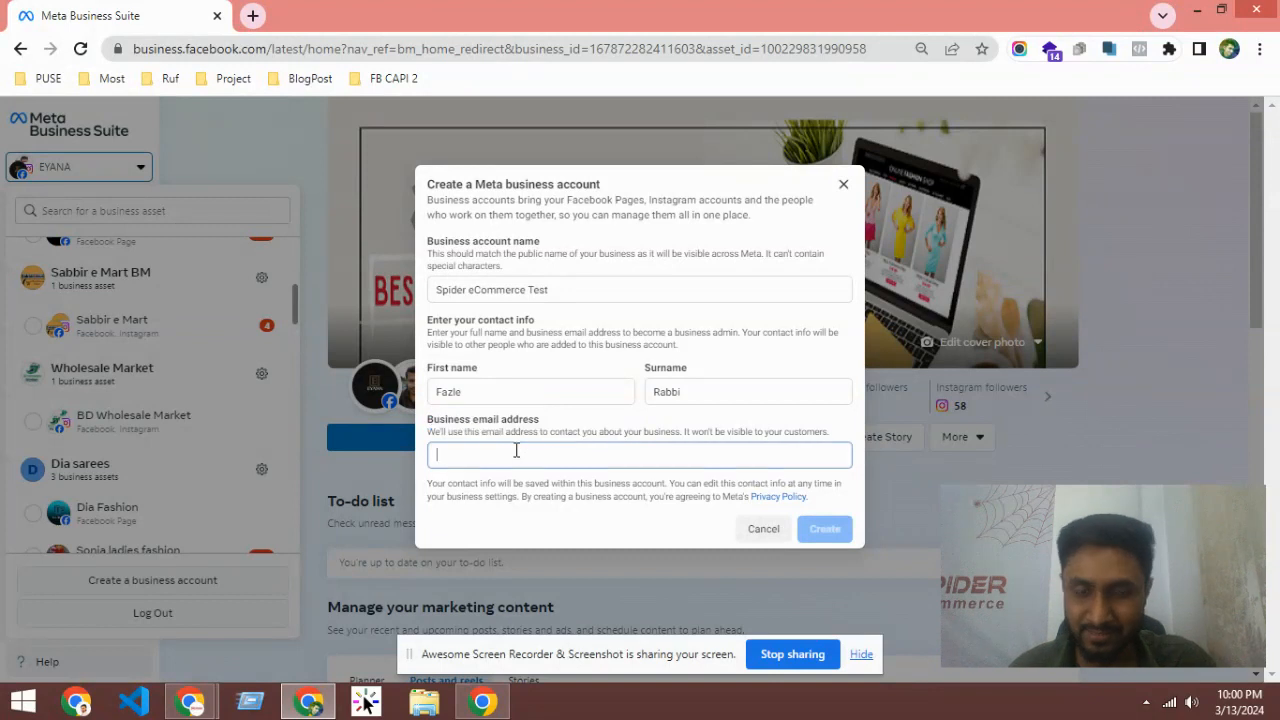
{"action": "left_click_drag", "start_coordinate": [436, 423], "coordinate": [714, 432]}
{"action": "left_click", "coordinate": [509, 457]}
{"action": "left_click", "coordinate": [454, 457]}
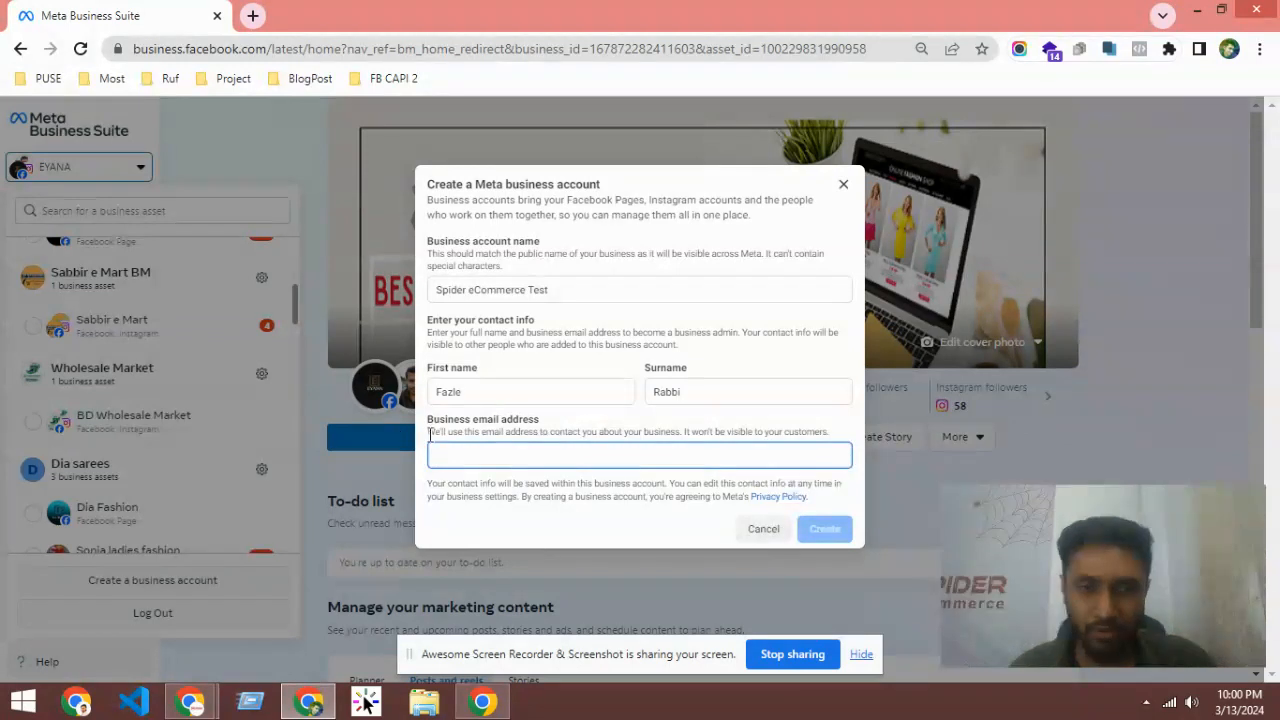
{"action": "left_click_drag", "start_coordinate": [430, 422], "coordinate": [641, 421]}
{"action": "left_click", "coordinate": [641, 421]}
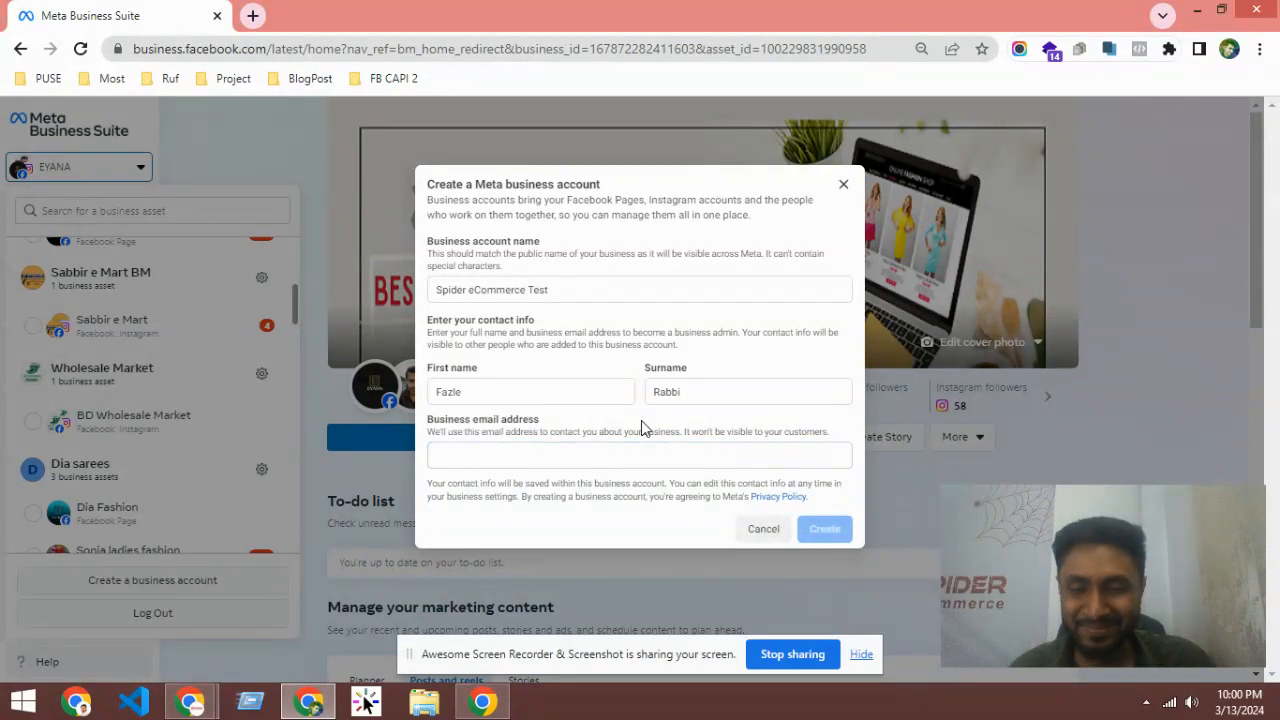
{"action": "left_click", "coordinate": [480, 457]}
{"action": "left_click_drag", "start_coordinate": [433, 420], "coordinate": [749, 430]}
{"action": "left_click", "coordinate": [437, 431]}
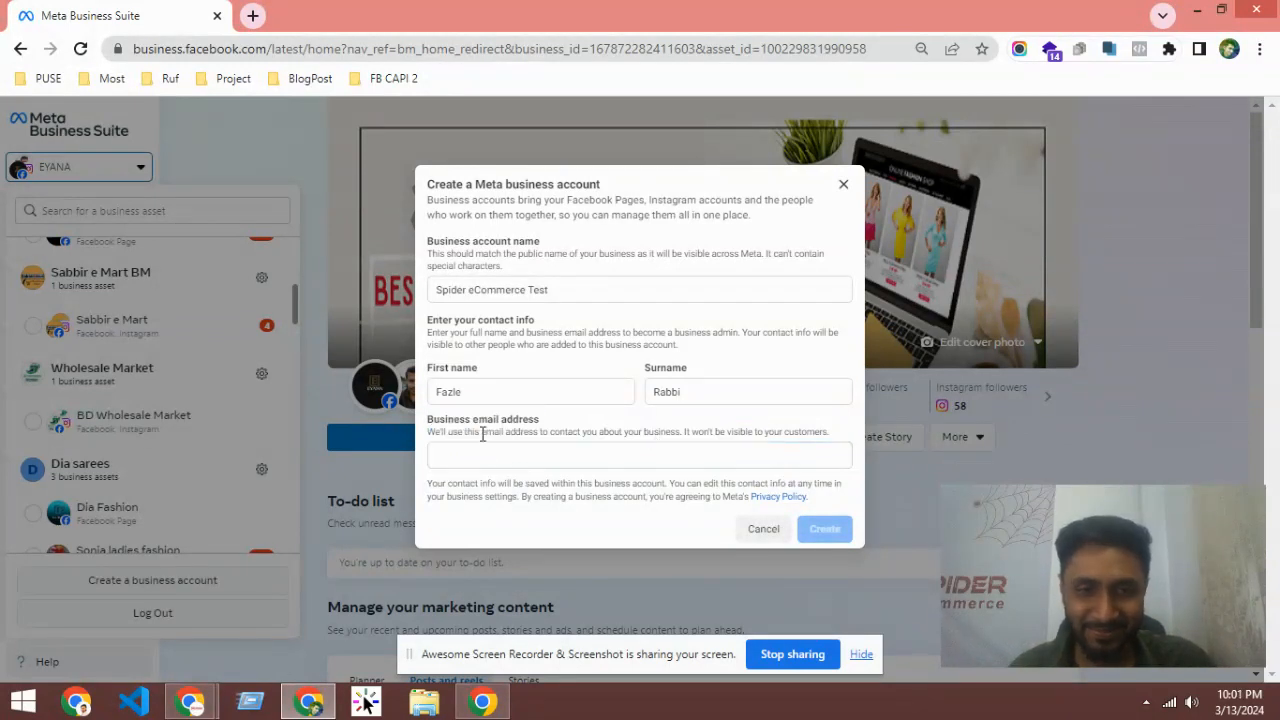
{"action": "left_click", "coordinate": [473, 450]}
{"action": "left_click_drag", "start_coordinate": [421, 424], "coordinate": [659, 424]}
{"action": "left_click", "coordinate": [457, 458]}
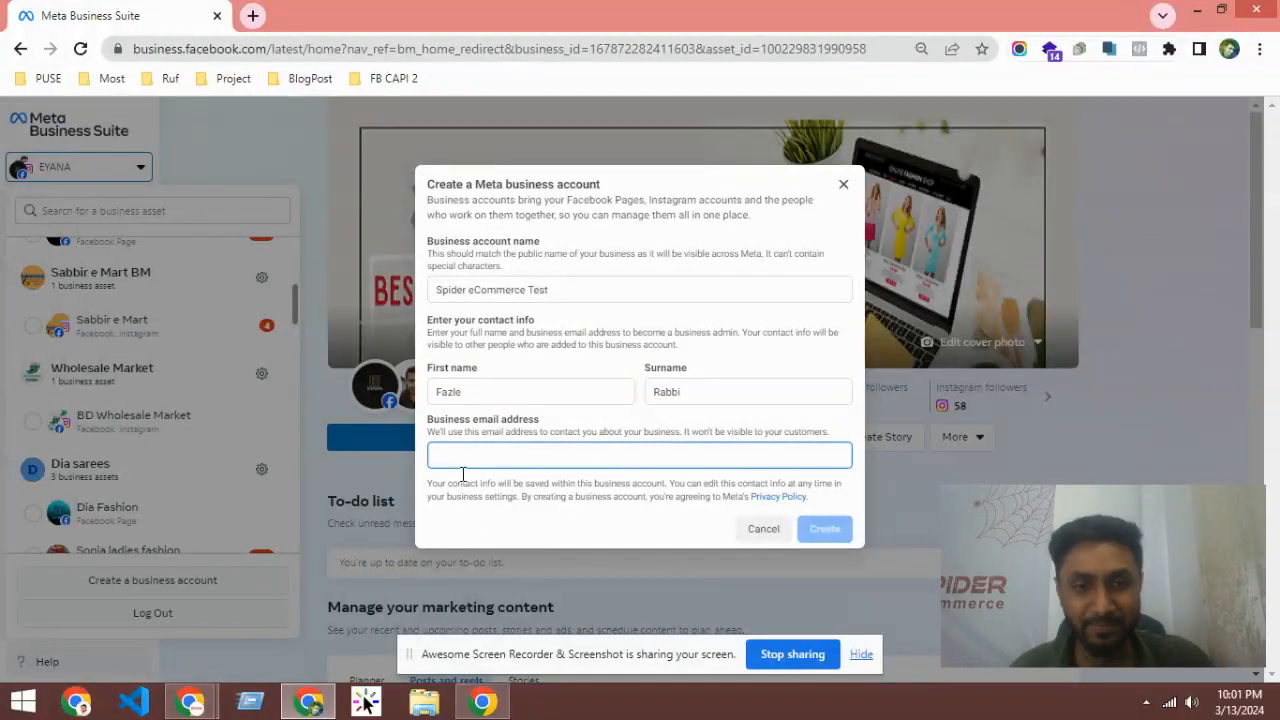
{"action": "left_click", "coordinate": [580, 425]}
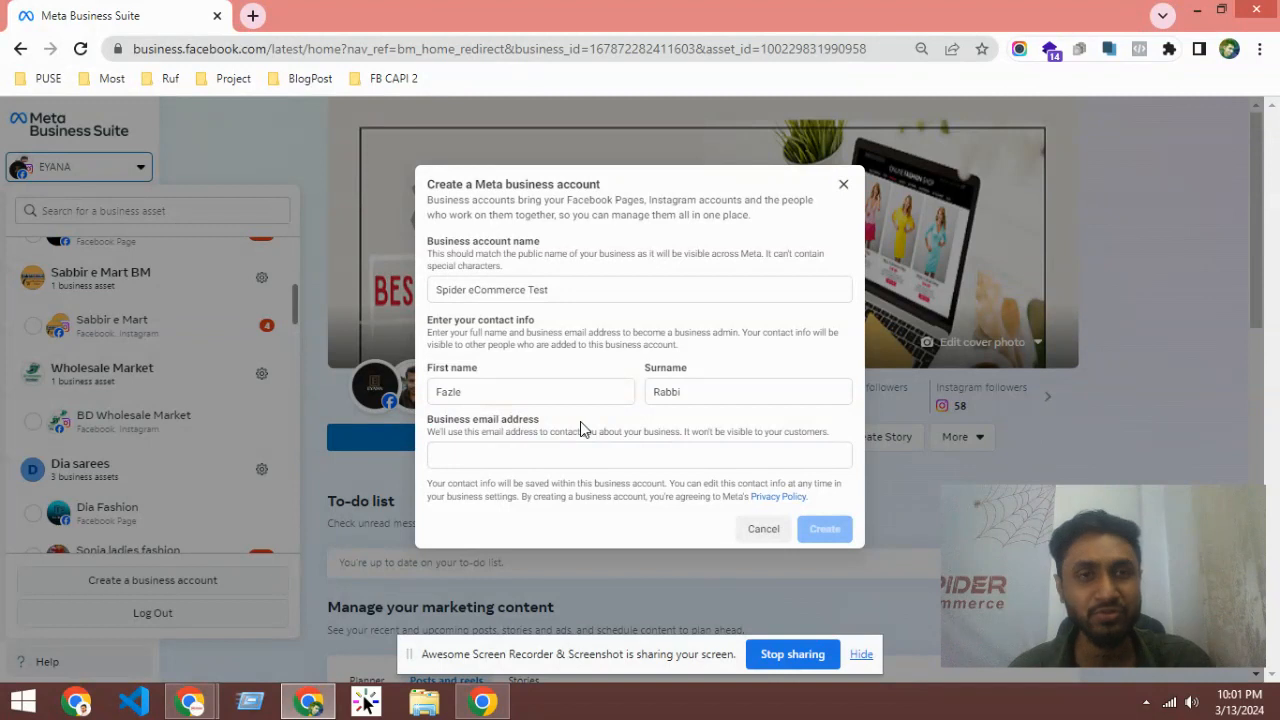
{"action": "left_click", "coordinate": [536, 453]}
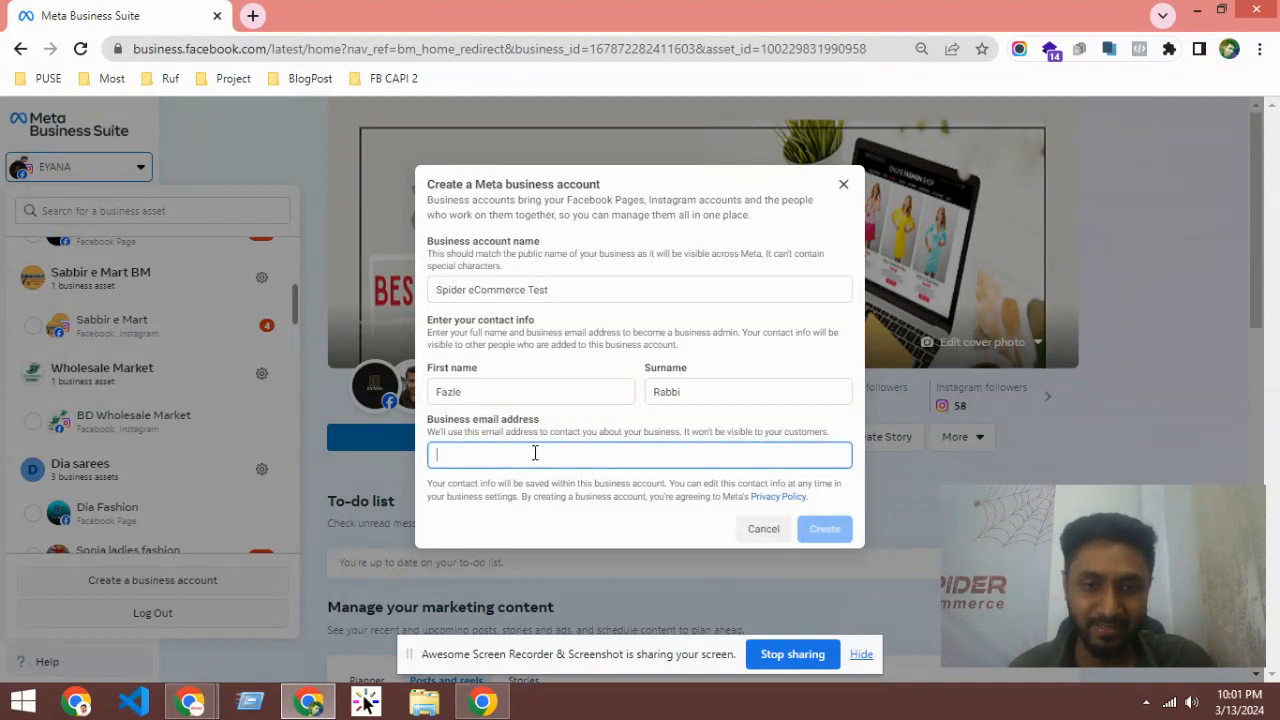
Step: Copy the signed-in Google account's email address in a new tab and return to the Meta form
{"action": "left_click", "coordinate": [254, 15]}
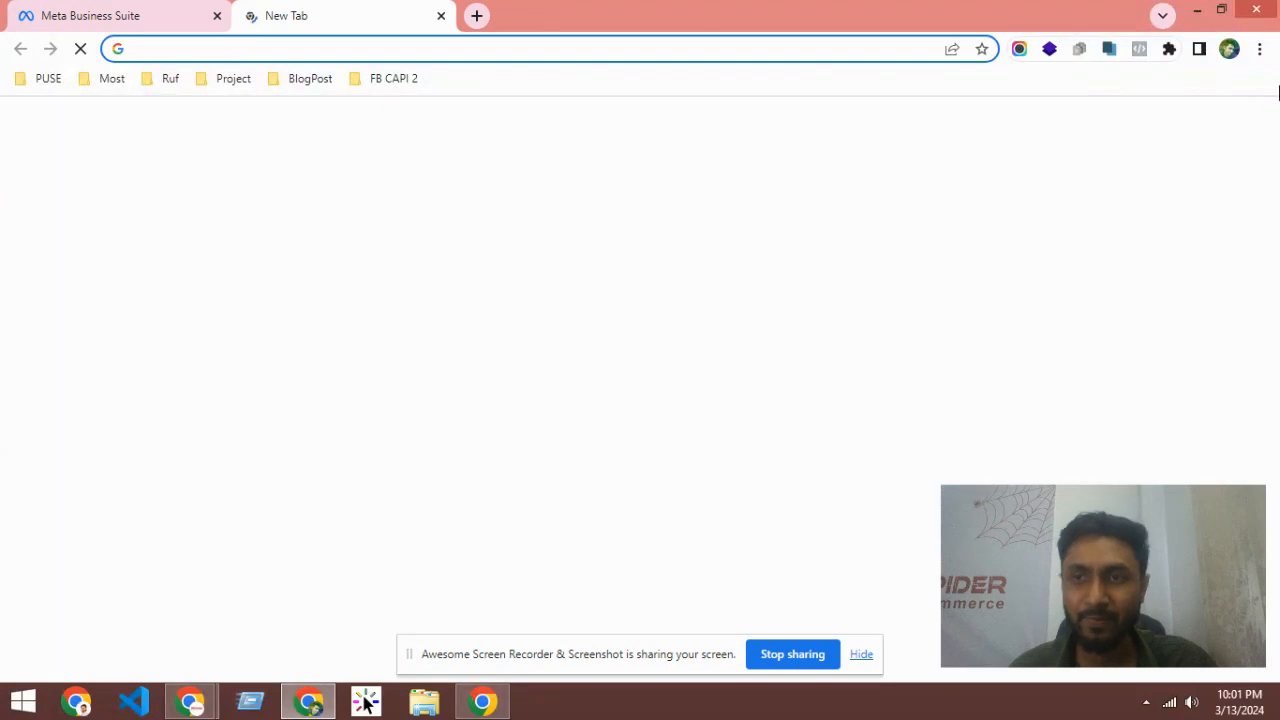
{"action": "left_click", "coordinate": [1231, 52]}
{"action": "left_click", "coordinate": [822, 176]}
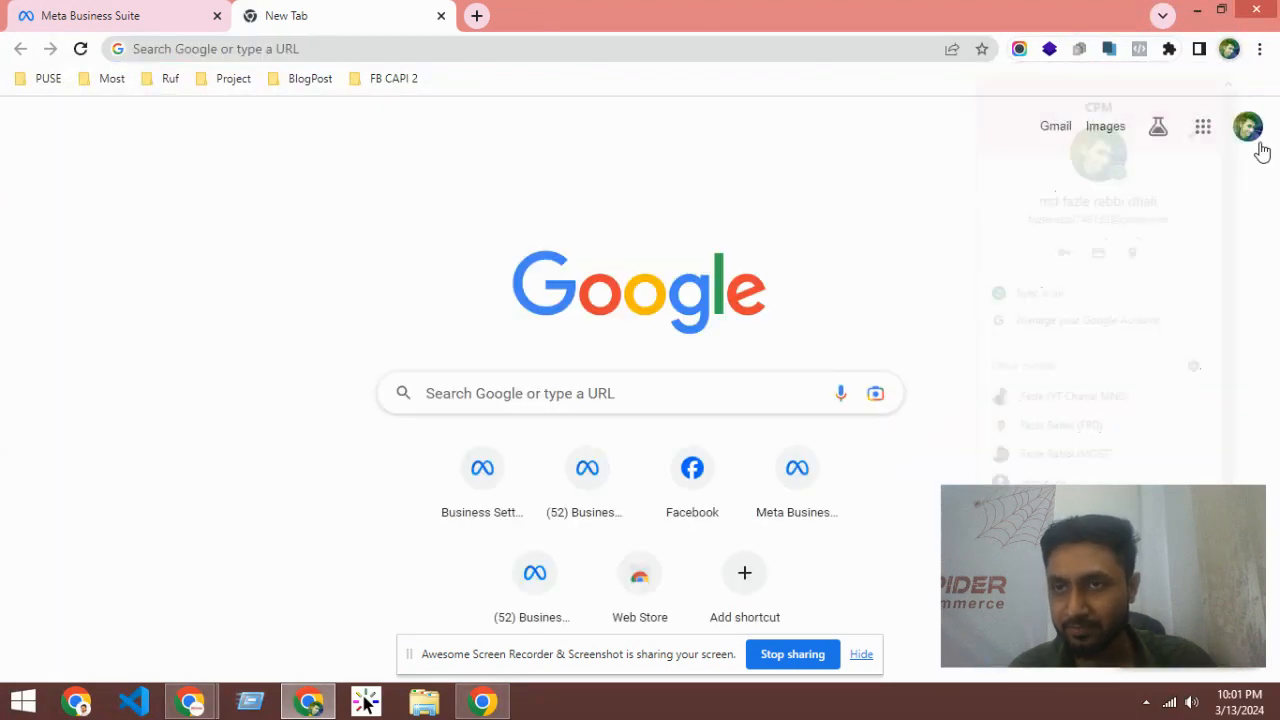
{"action": "left_click", "coordinate": [1247, 127]}
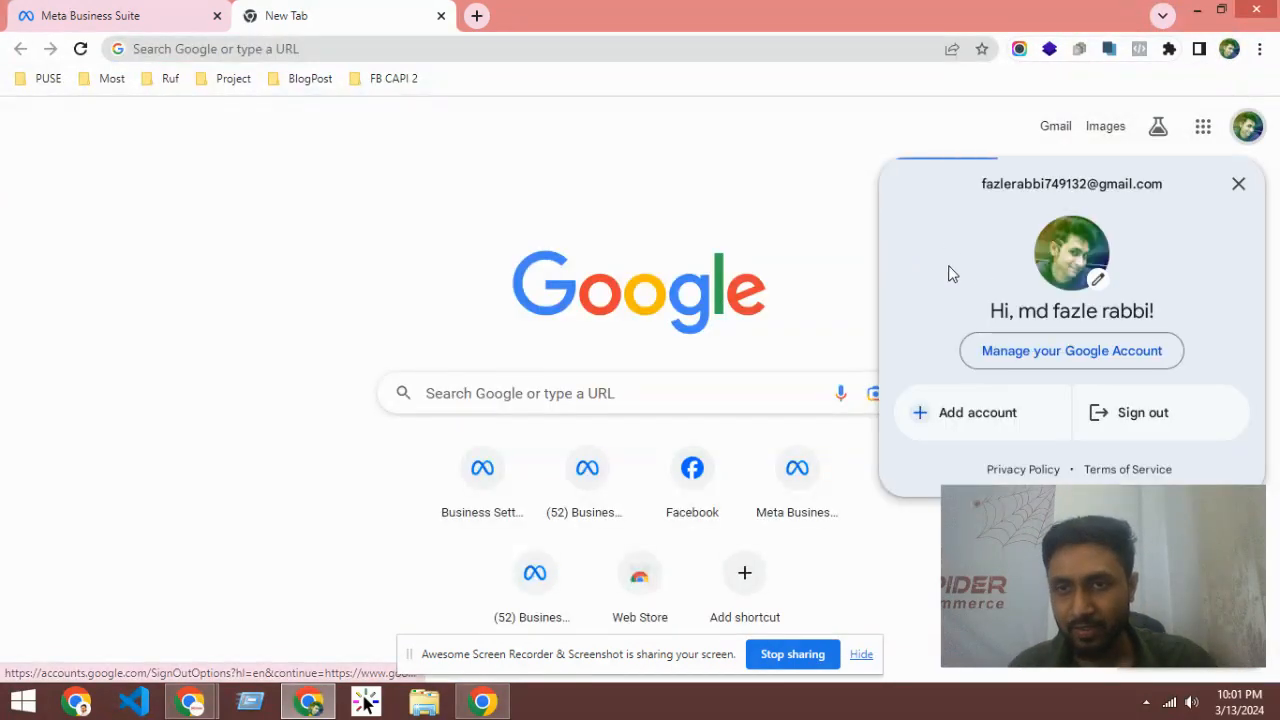
{"action": "left_click_drag", "start_coordinate": [978, 184], "coordinate": [1165, 184]}
{"action": "right_click", "coordinate": [1100, 188]}
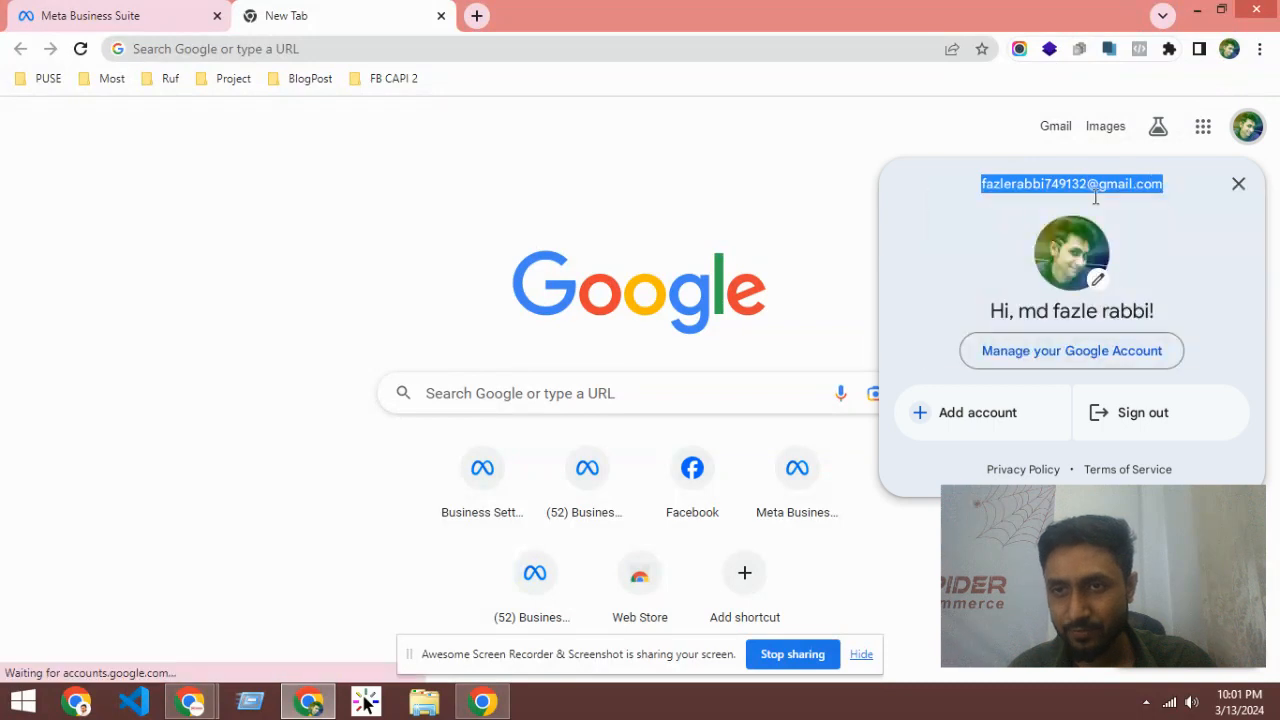
{"action": "left_click", "coordinate": [1100, 203]}
{"action": "left_click", "coordinate": [100, 15]}
{"action": "left_click", "coordinate": [456, 457]}
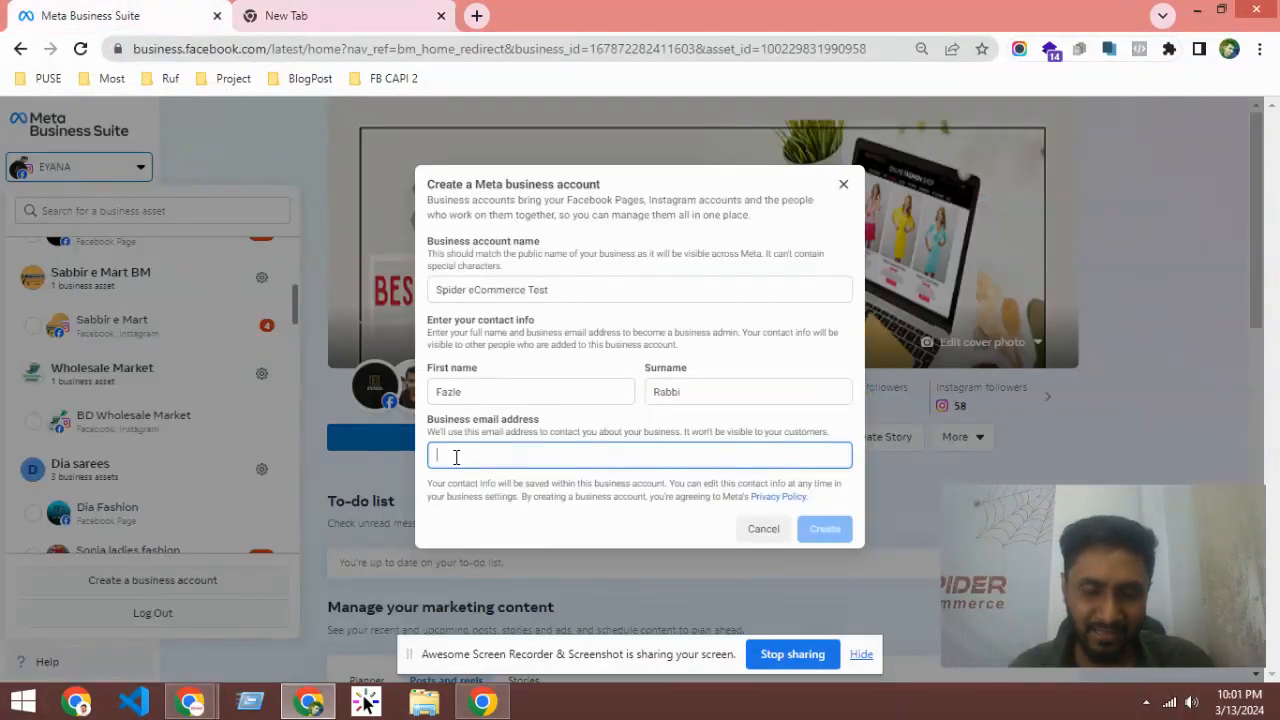
Step: Paste the copied address as the business email and submit; Meta rejects the account name
{"action": "right_click", "coordinate": [456, 457]}
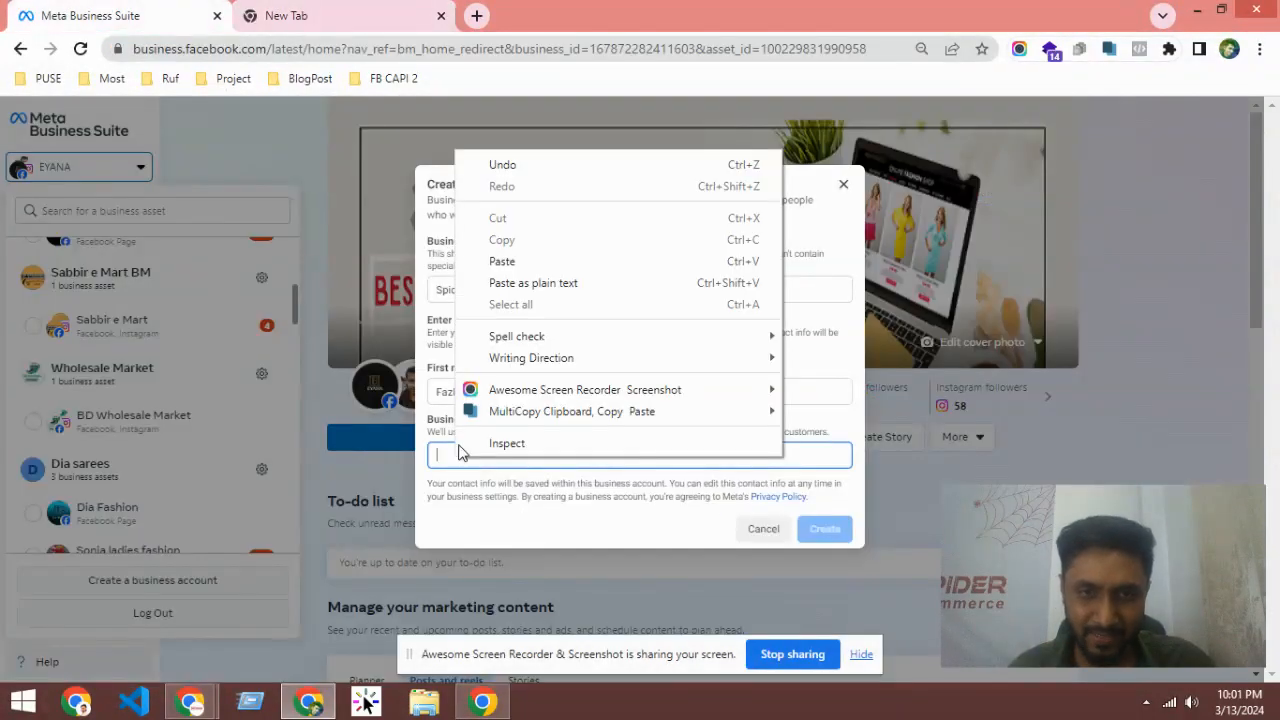
{"action": "left_click", "coordinate": [533, 284]}
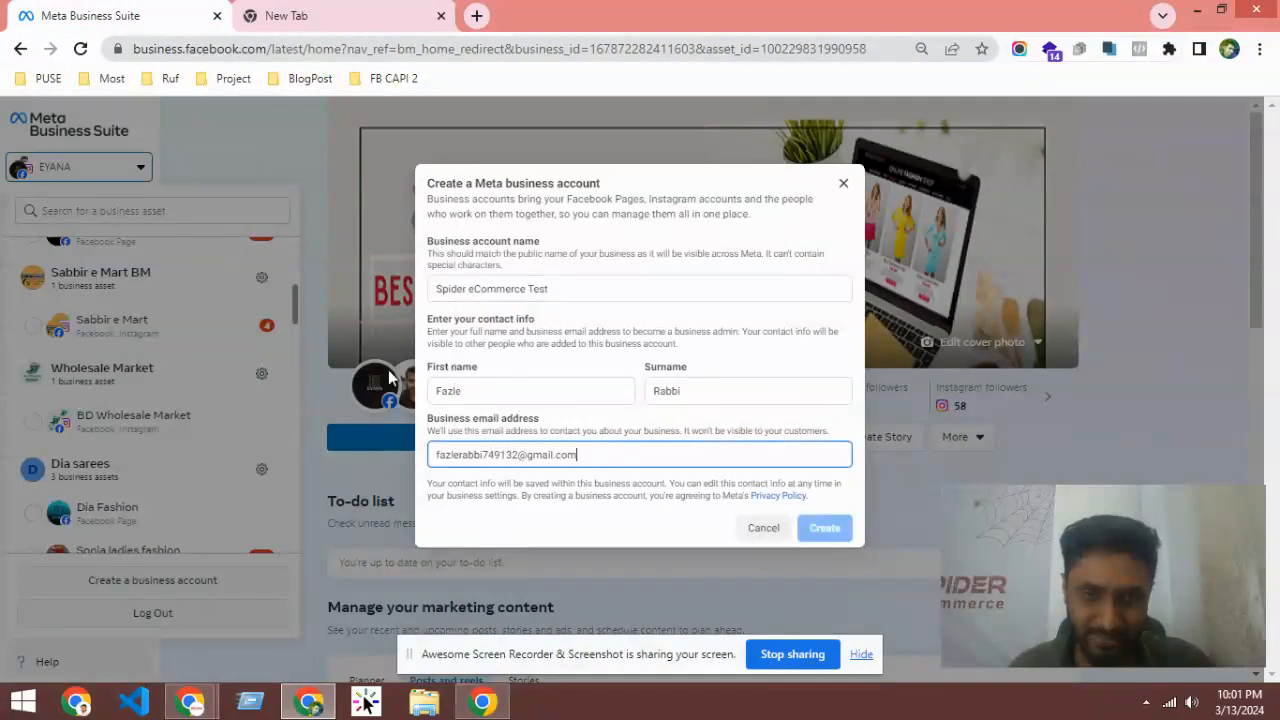
{"action": "left_click", "coordinate": [586, 416]}
{"action": "left_click", "coordinate": [602, 460]}
{"action": "left_click", "coordinate": [602, 420]}
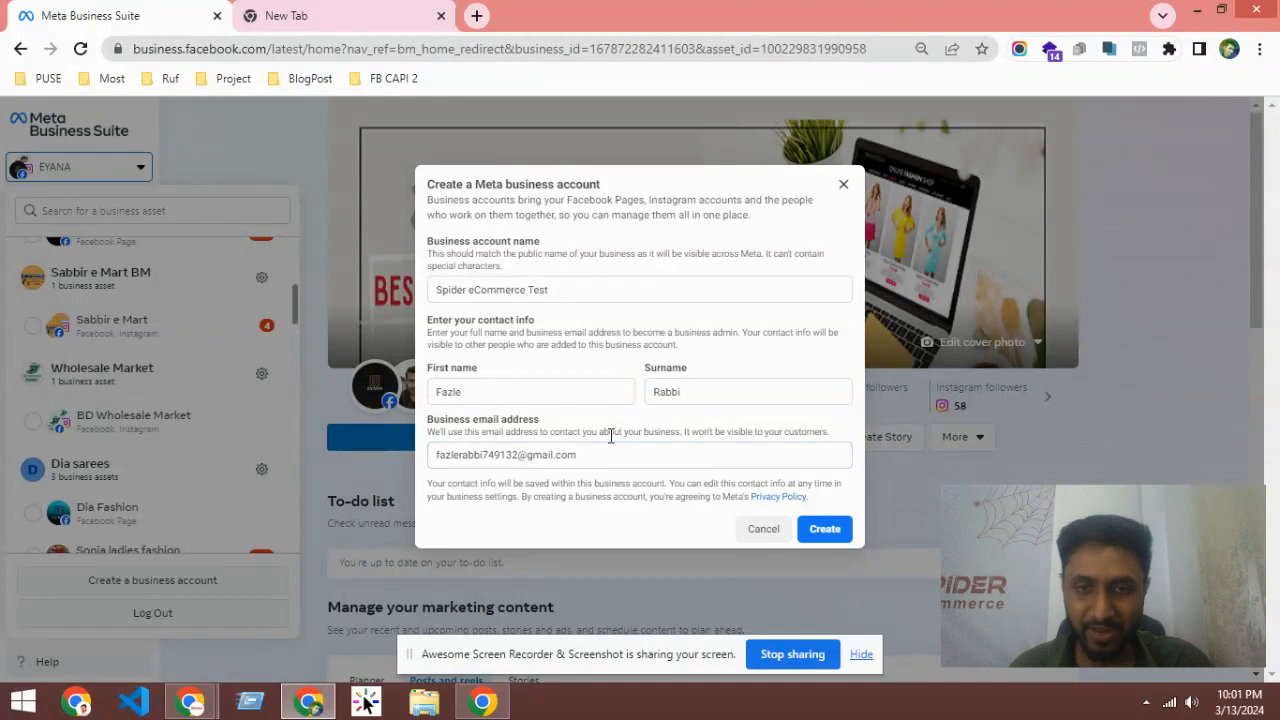
{"action": "left_click", "coordinate": [826, 529]}
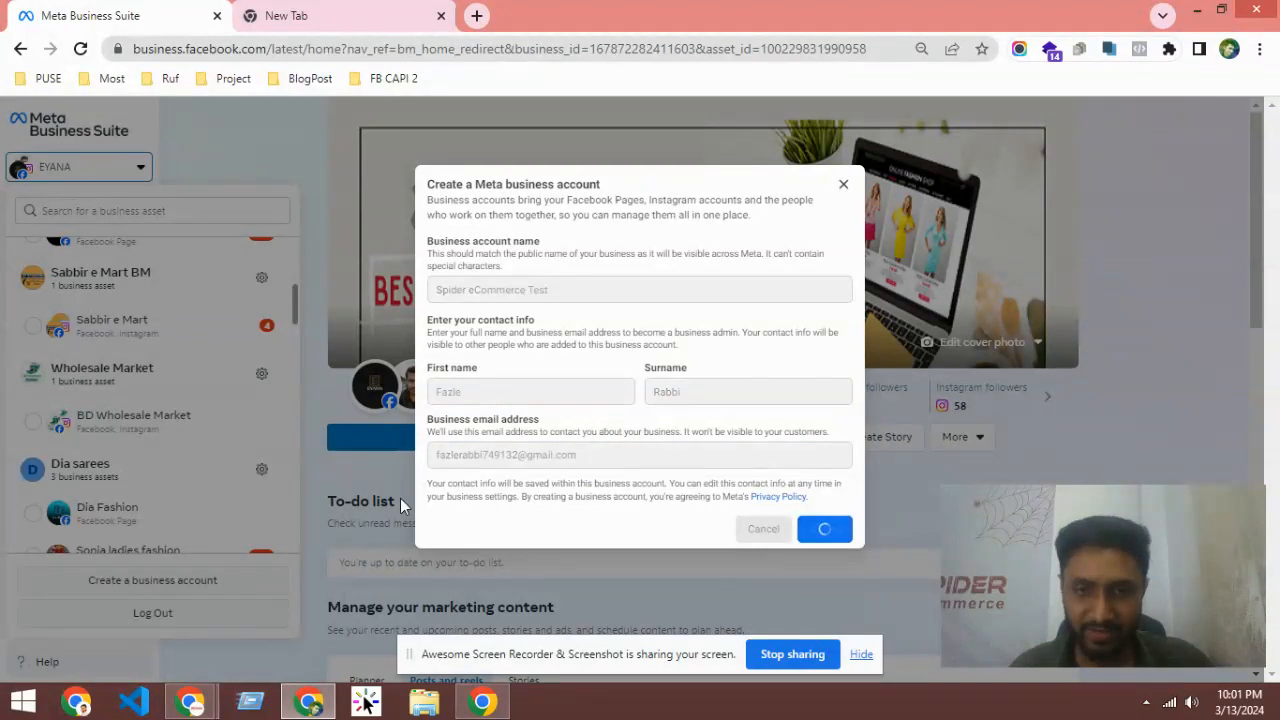
{"action": "left_click_drag", "start_coordinate": [478, 498], "coordinate": [638, 533]}
Step: Correct the name to 'Spider ECommerce Test' and resubmit to create the account
{"action": "left_click", "coordinate": [510, 511]}
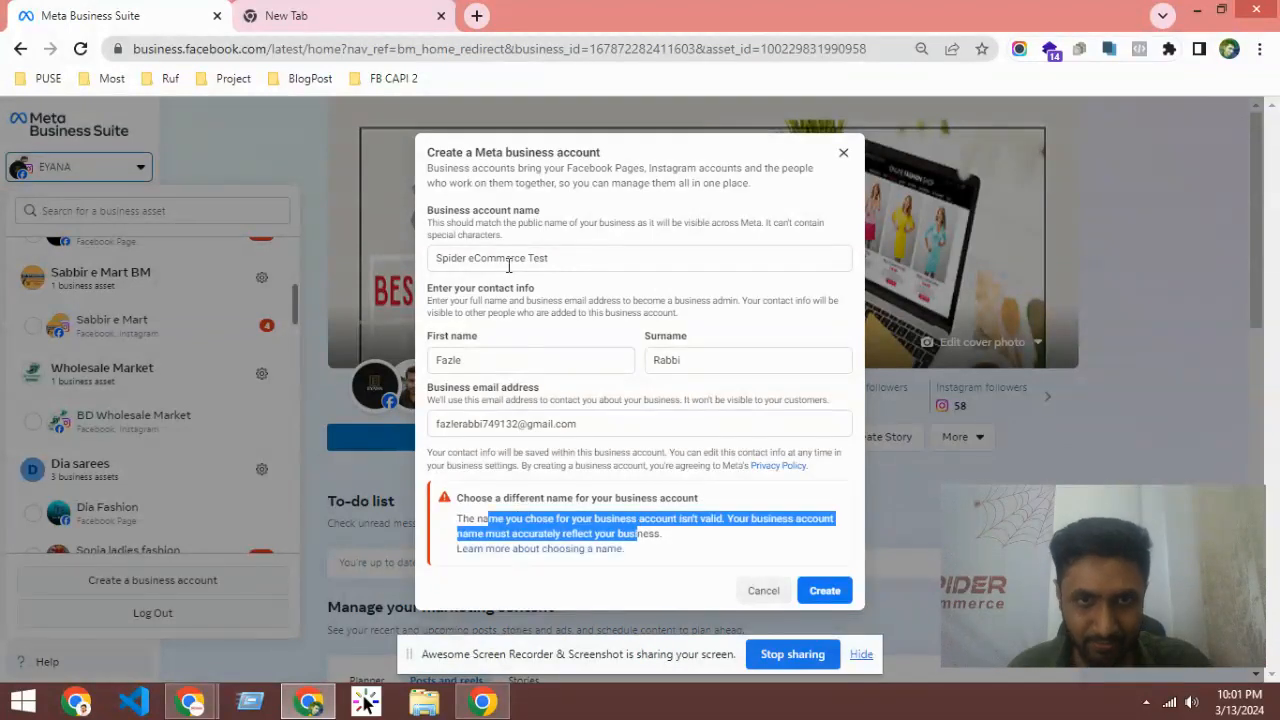
{"action": "left_click", "coordinate": [475, 258]}
{"action": "key", "text": "BackSpace"}
{"action": "type", "text": "E"}
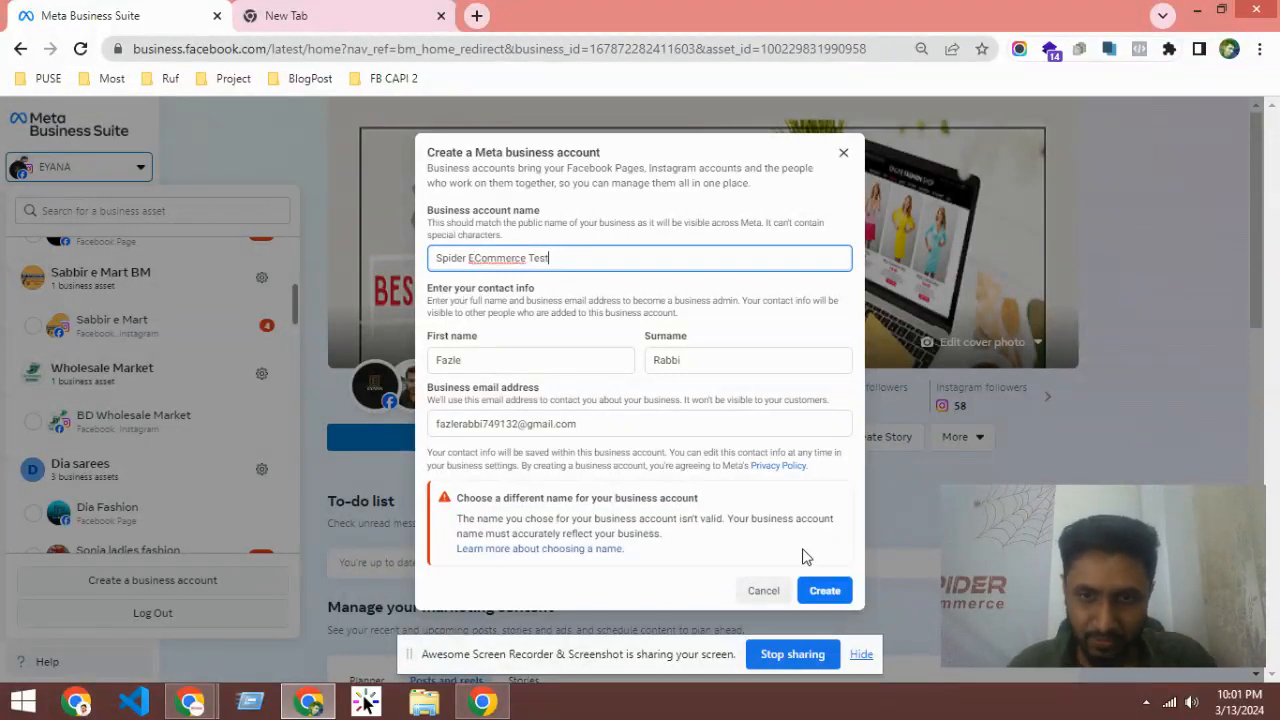
{"action": "left_click", "coordinate": [823, 591]}
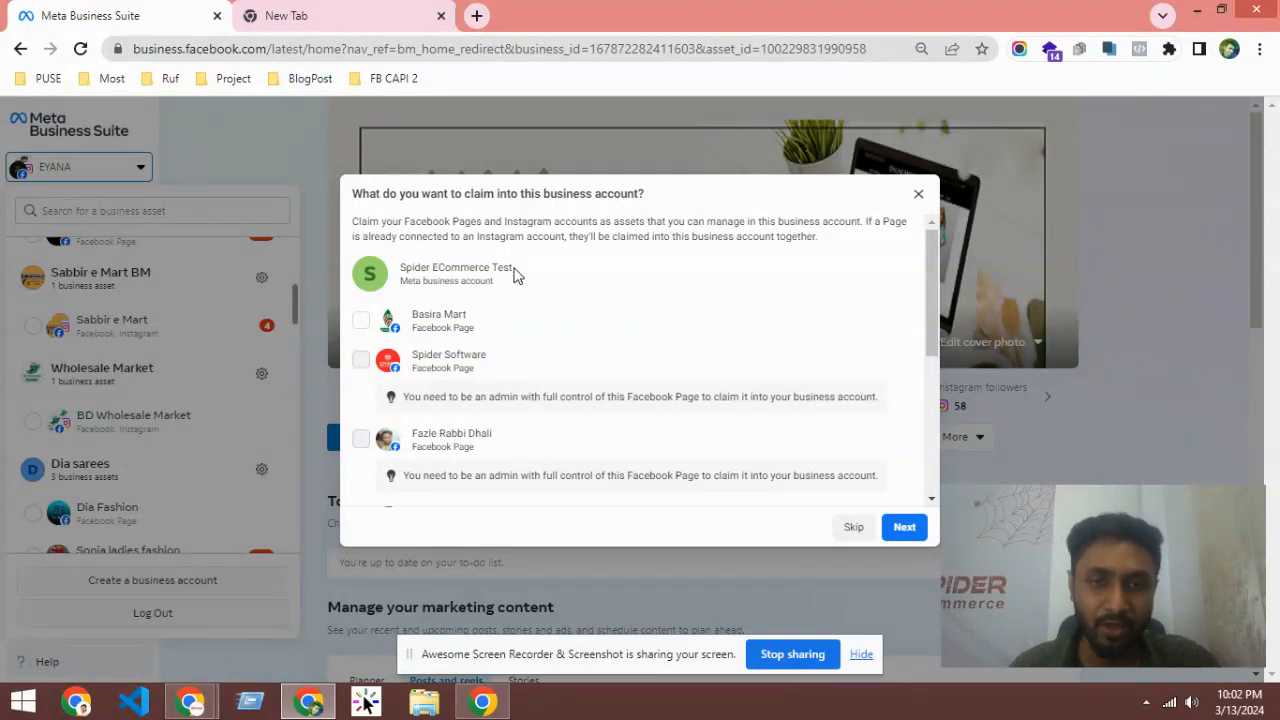
Step: Leave every Page unclaimed, ticking then unticking Basira Mart, and continue to the next setup step
{"action": "left_click_drag", "start_coordinate": [514, 268], "coordinate": [401, 268]}
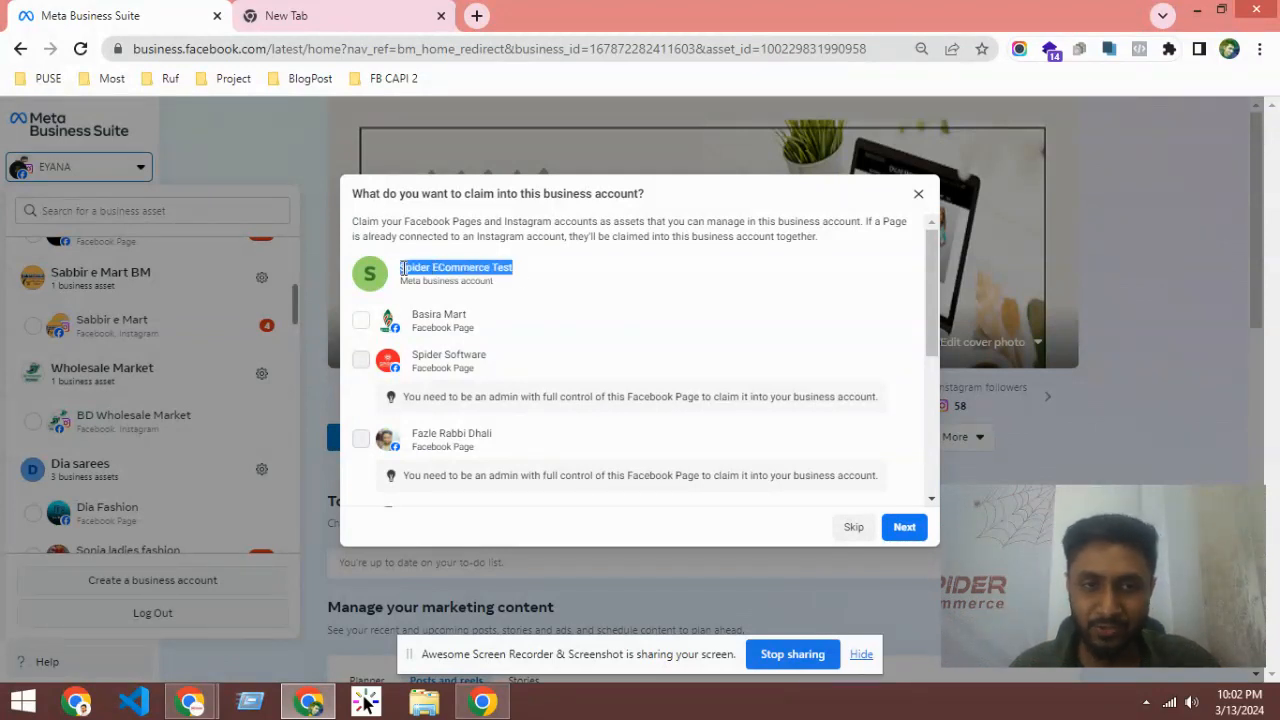
{"action": "left_click", "coordinate": [499, 270]}
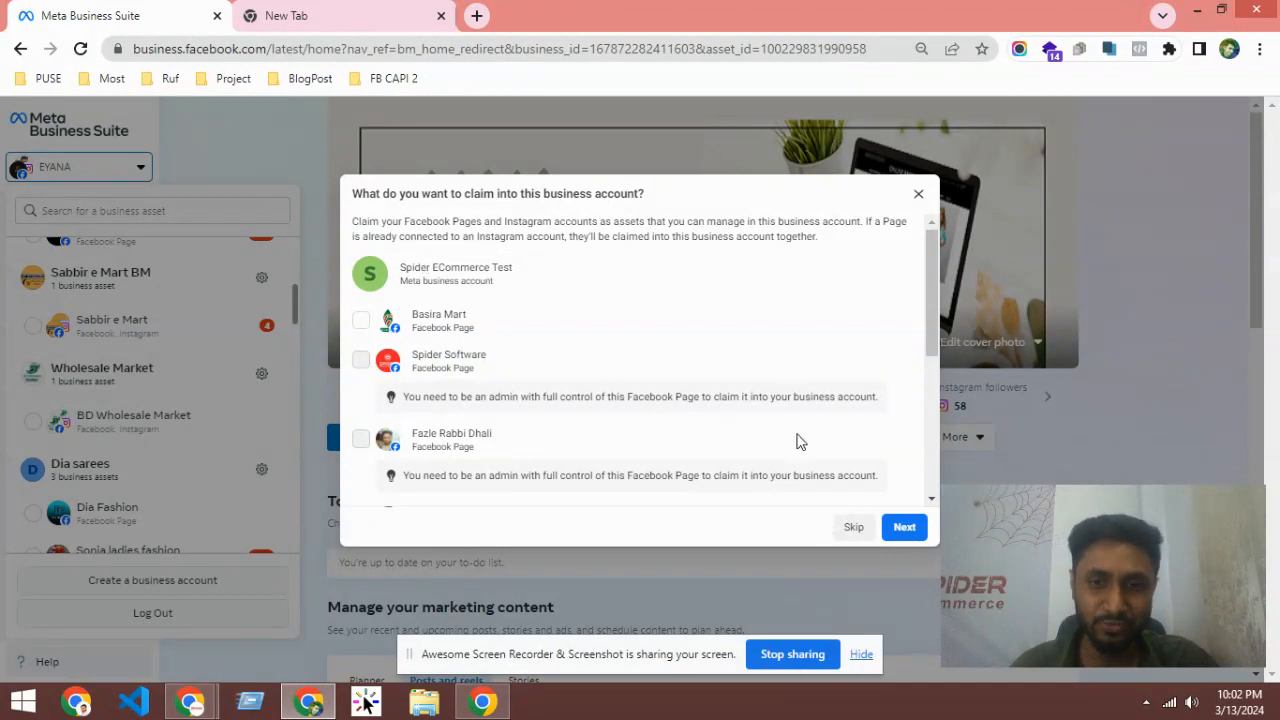
{"action": "left_click_drag", "start_coordinate": [402, 270], "coordinate": [563, 277]}
{"action": "left_click", "coordinate": [565, 278]}
{"action": "scroll", "coordinate": [470, 328], "scroll_direction": "down", "scroll_amount": 2}
{"action": "scroll", "coordinate": [465, 330], "scroll_direction": "up", "scroll_amount": 2}
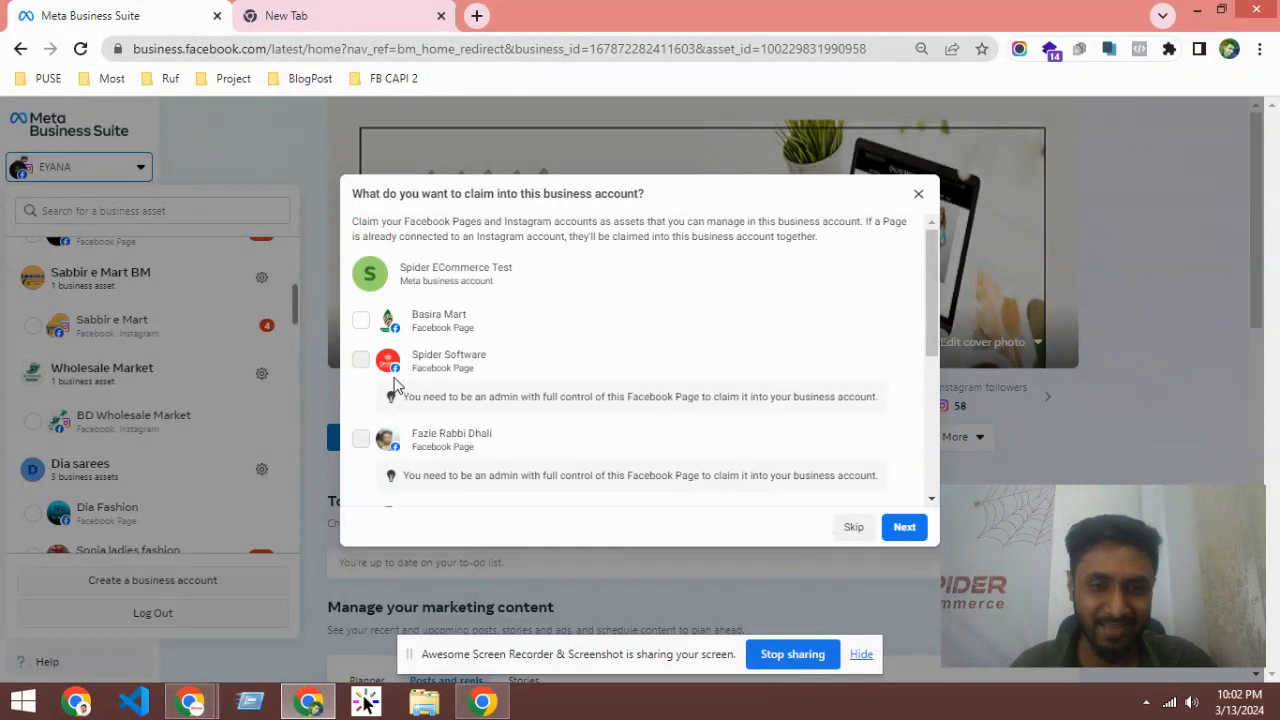
{"action": "scroll", "coordinate": [395, 375], "scroll_direction": "down", "scroll_amount": 5}
{"action": "scroll", "coordinate": [406, 384], "scroll_direction": "up", "scroll_amount": 5}
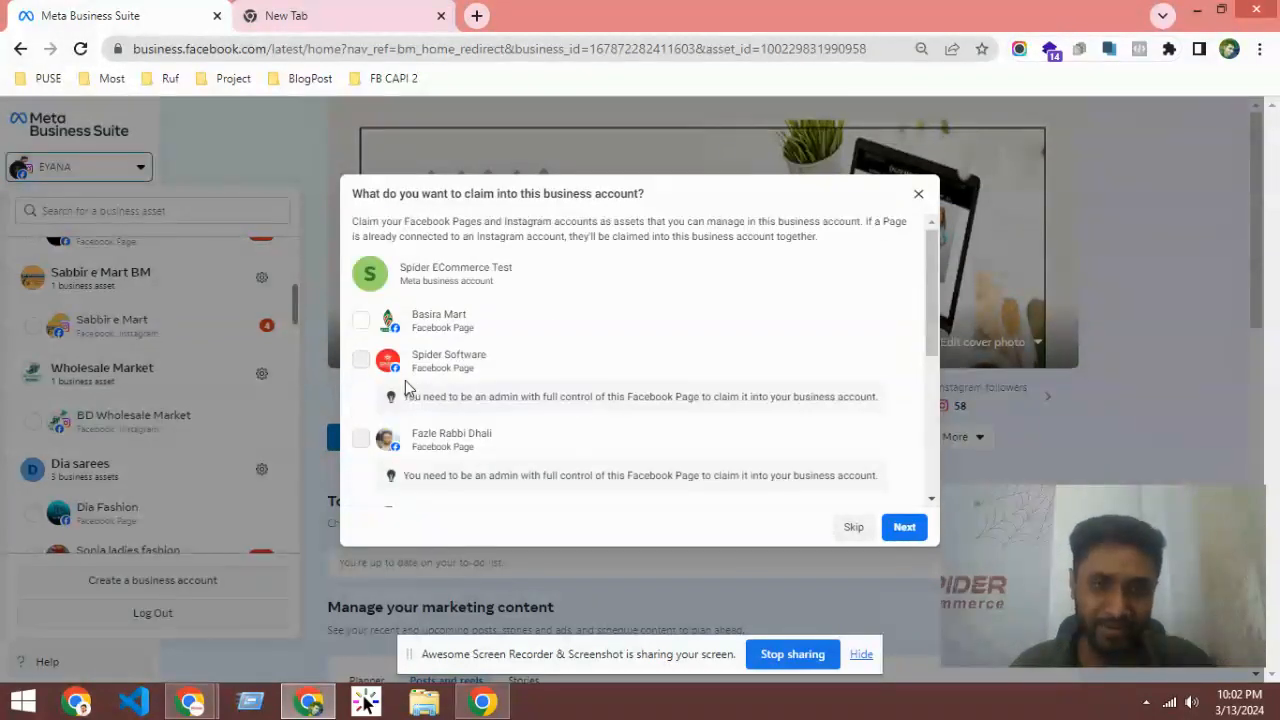
{"action": "left_click", "coordinate": [361, 321]}
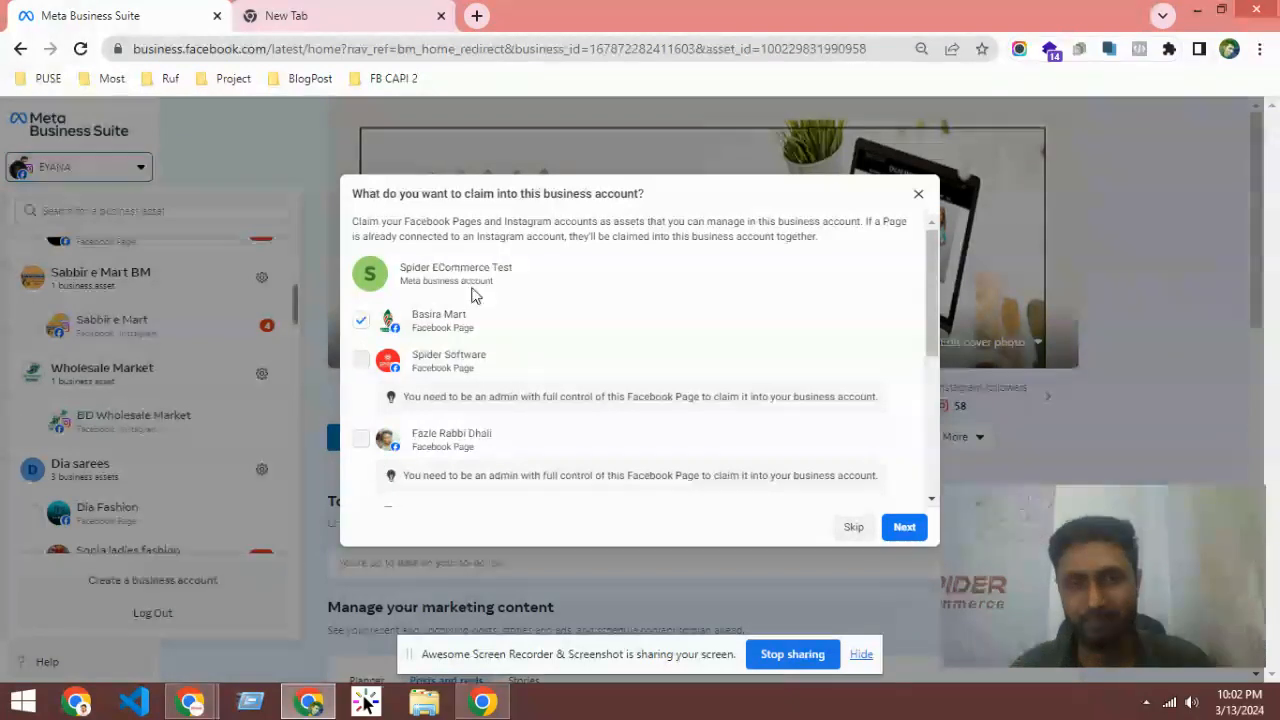
{"action": "left_click", "coordinate": [361, 320]}
{"action": "left_click", "coordinate": [905, 530]}
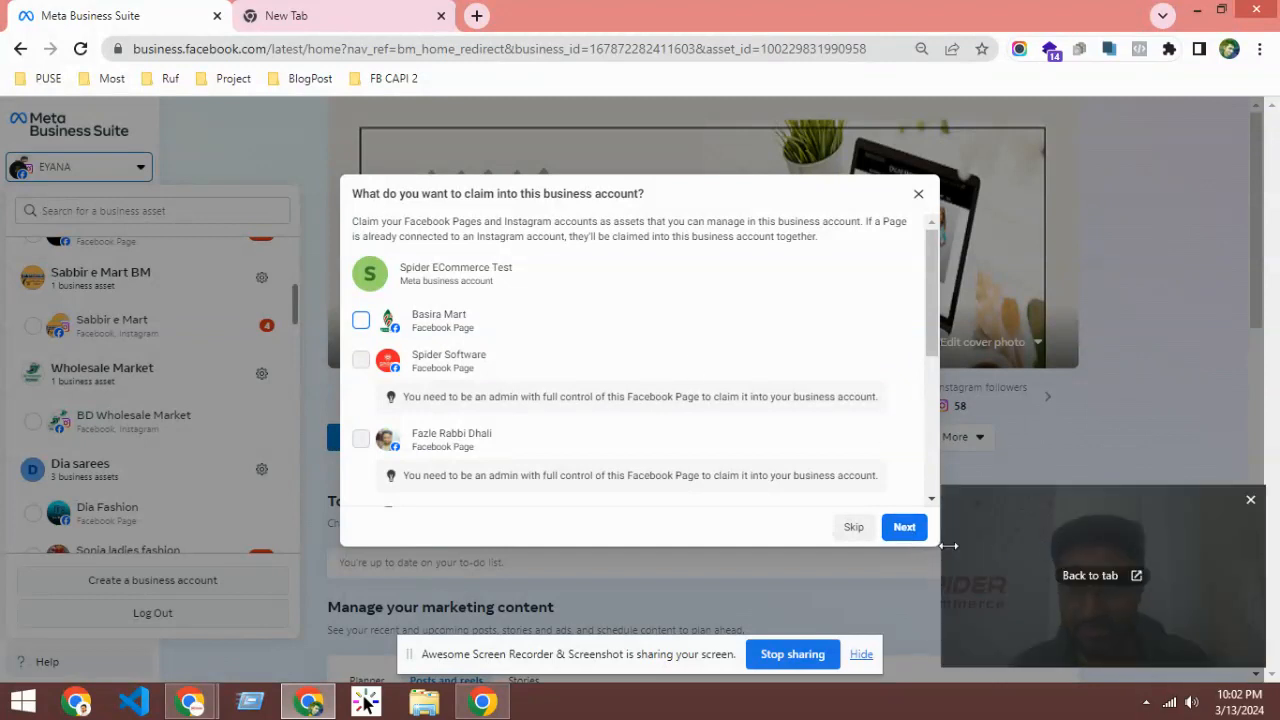
Step: Skip adding another person's email and proceed to the review summary
{"action": "left_click", "coordinate": [900, 528]}
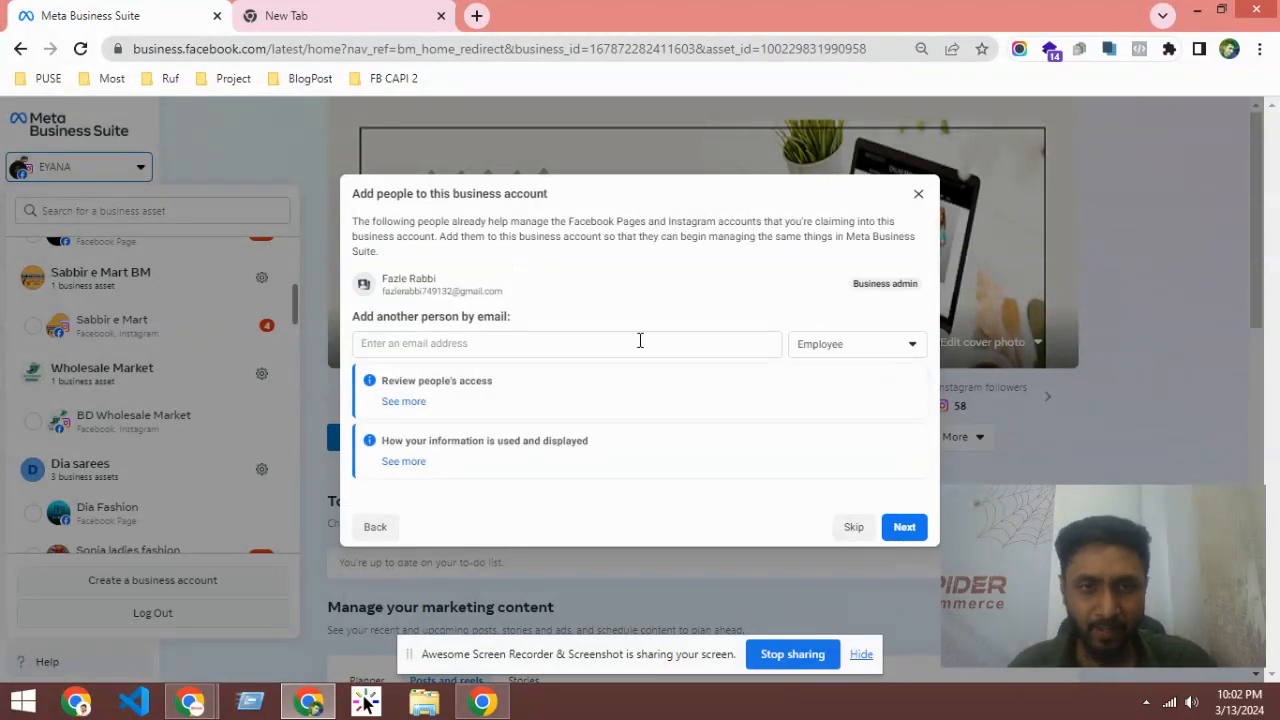
{"action": "left_click", "coordinate": [386, 342]}
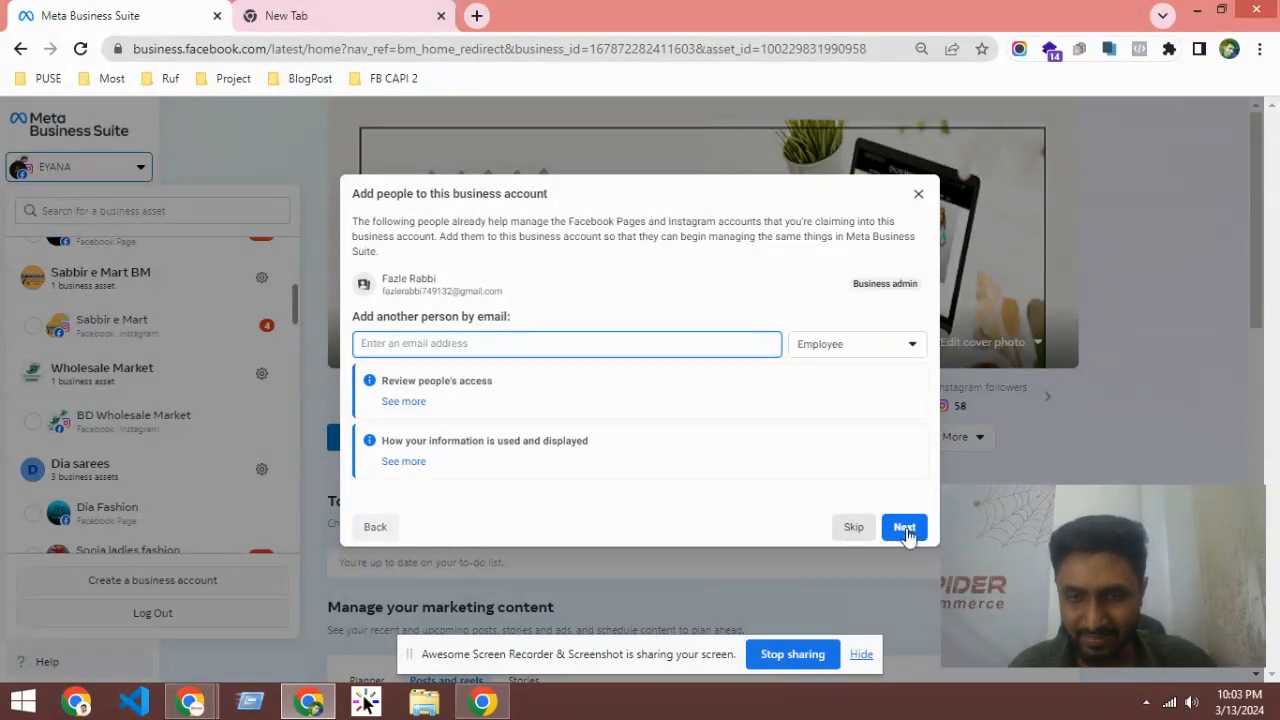
{"action": "left_click", "coordinate": [845, 530]}
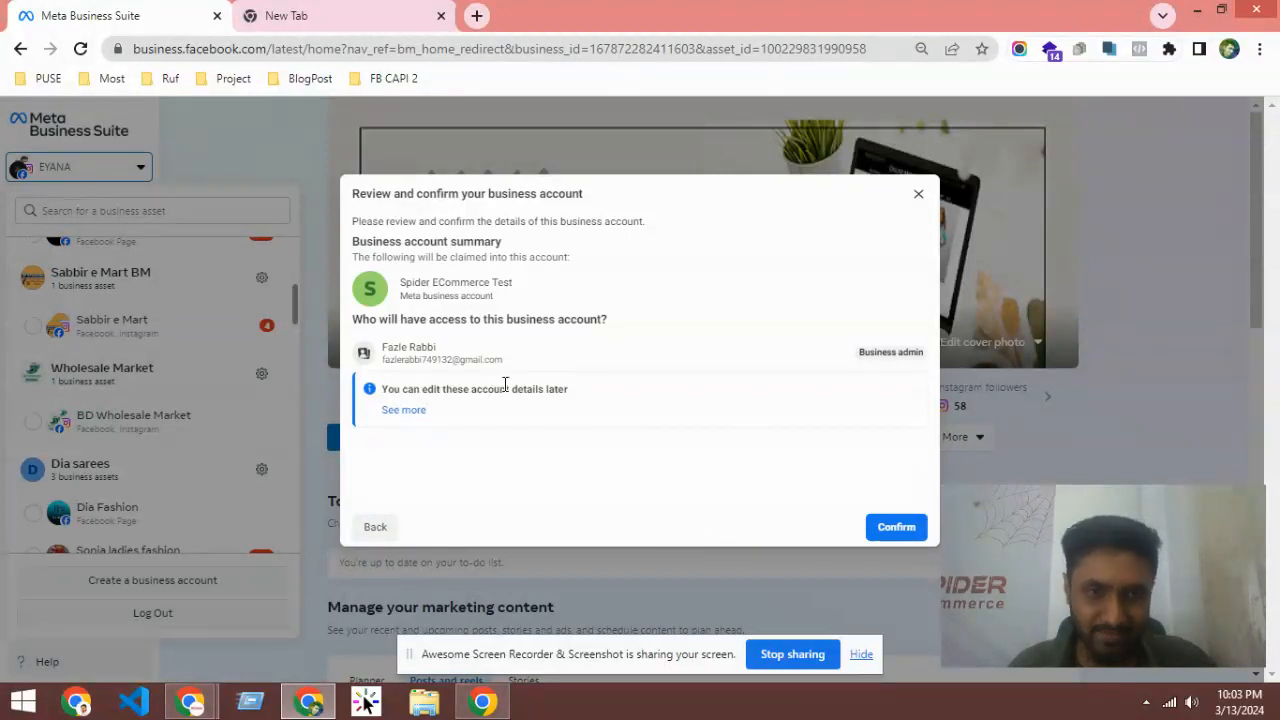
Step: Confirm the Spider ECommerce Test account in the Review and confirm dialog
{"action": "left_click", "coordinate": [897, 529]}
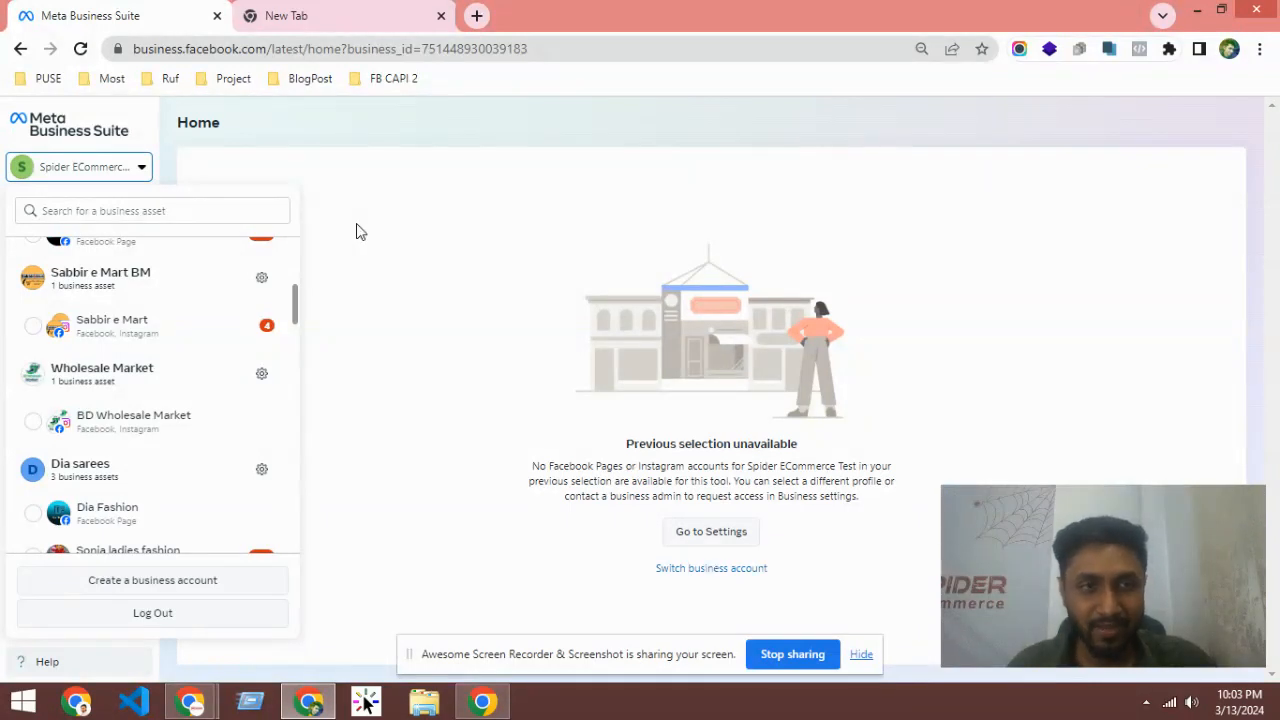
{"action": "left_click", "coordinate": [305, 141]}
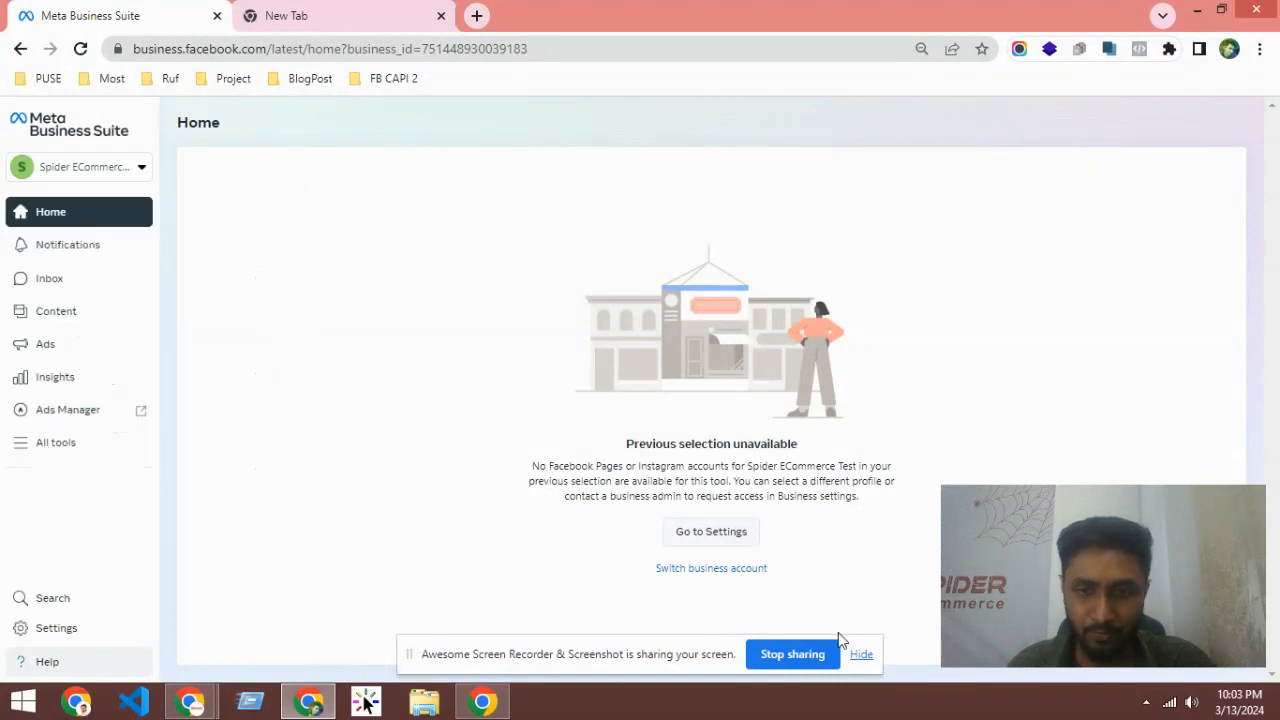
{"action": "left_click", "coordinate": [861, 655]}
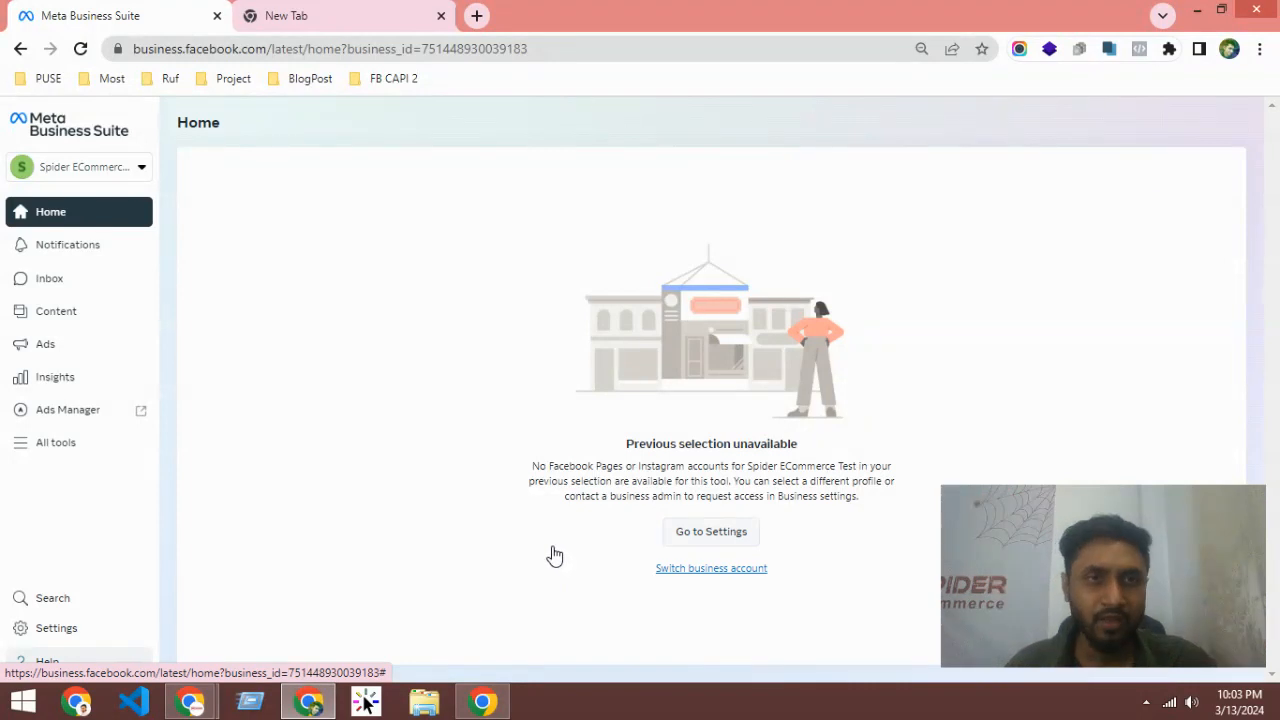
{"action": "left_click", "coordinate": [553, 552]}
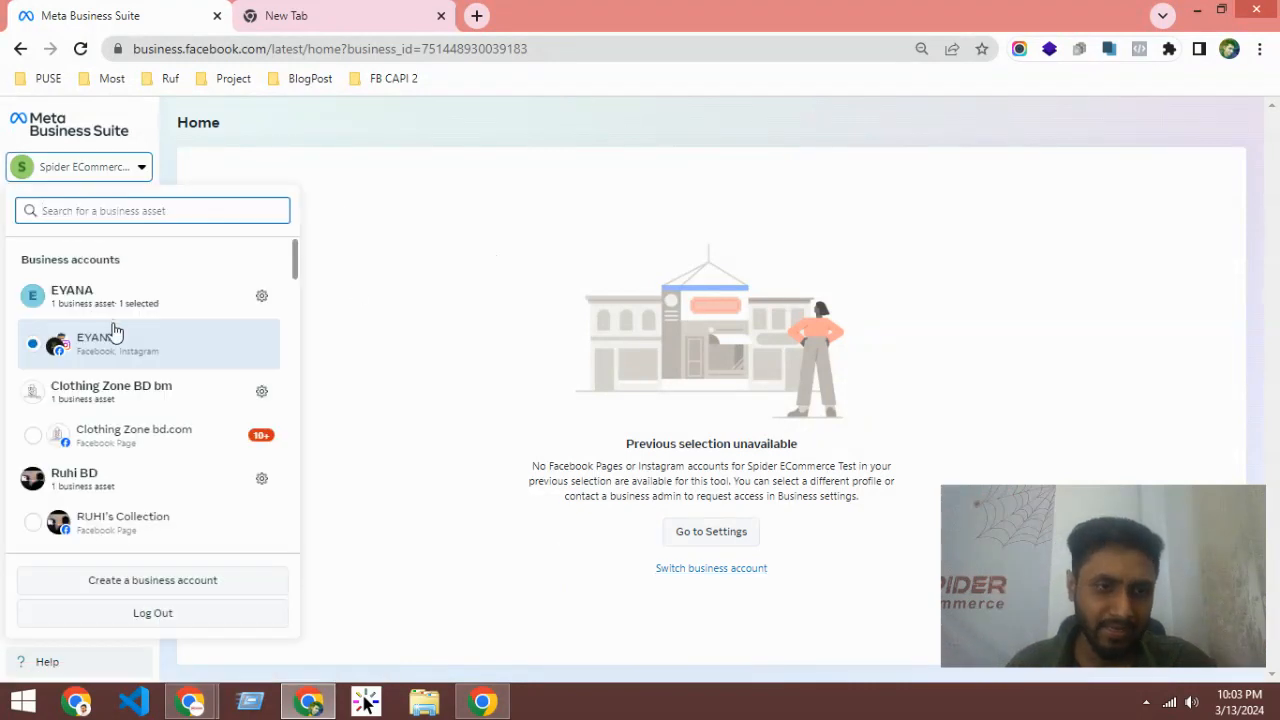
{"action": "left_click", "coordinate": [390, 144]}
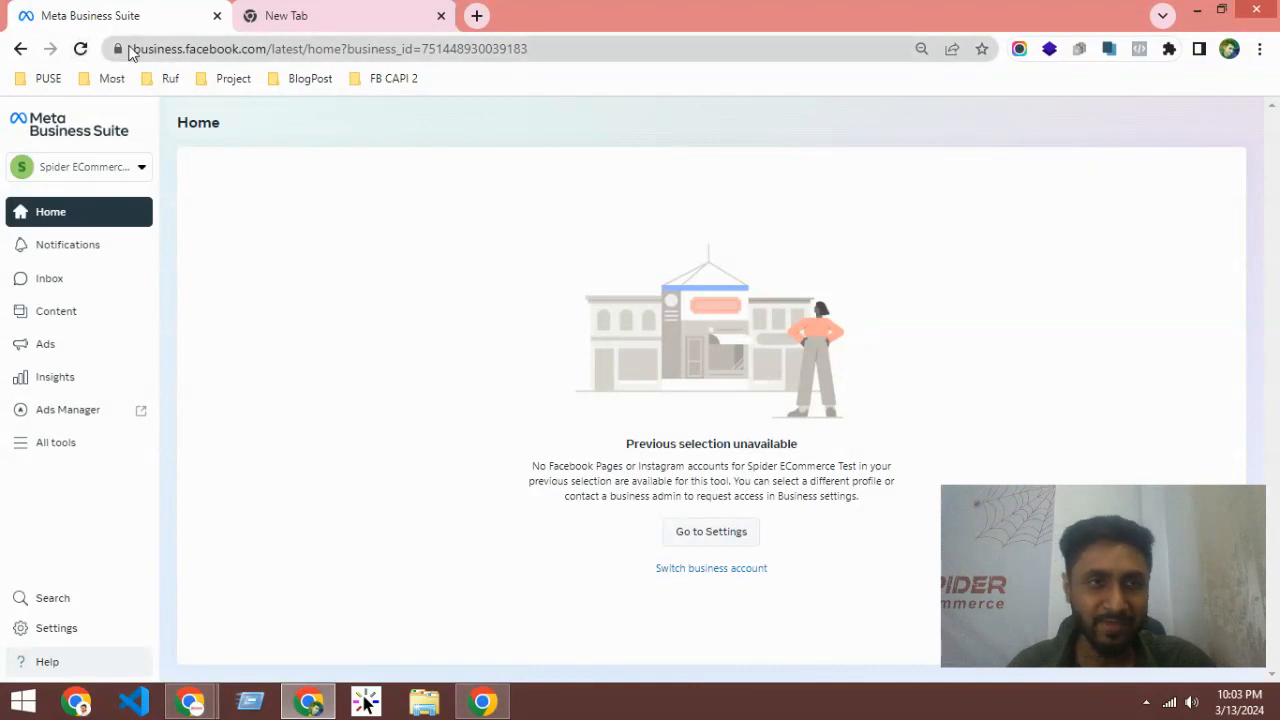
{"action": "left_click", "coordinate": [81, 49]}
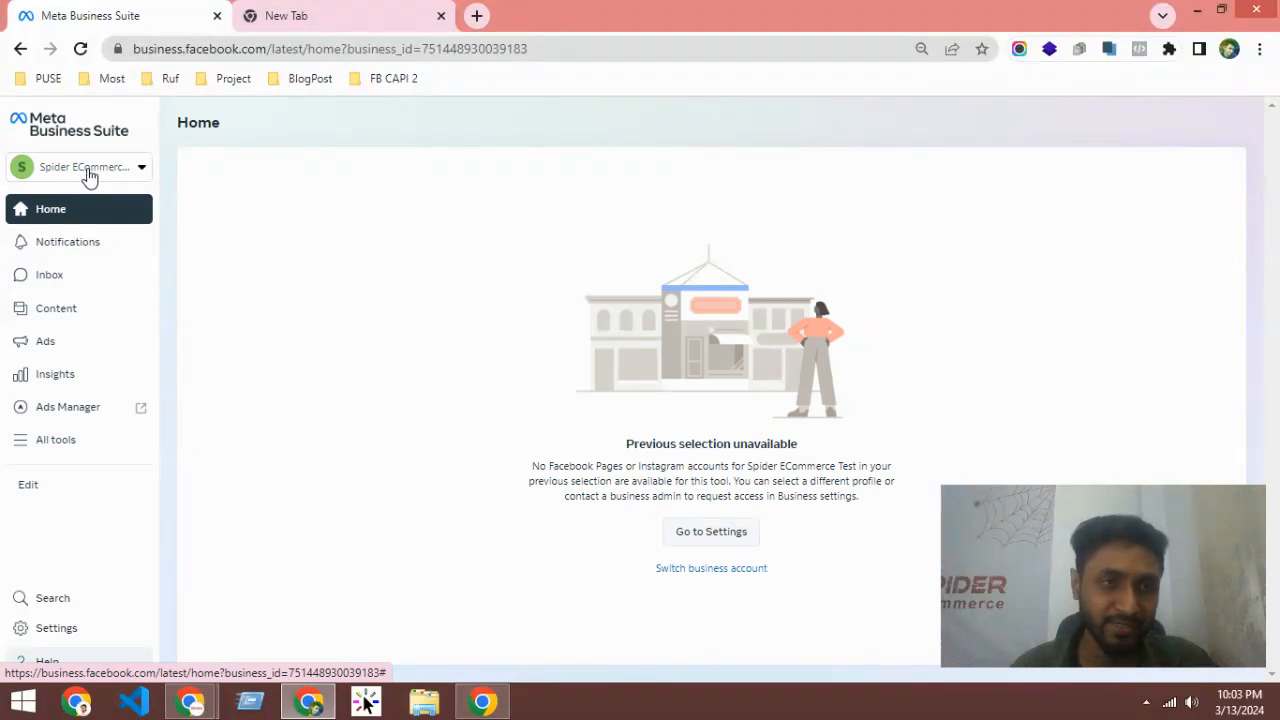
{"action": "left_click", "coordinate": [119, 176]}
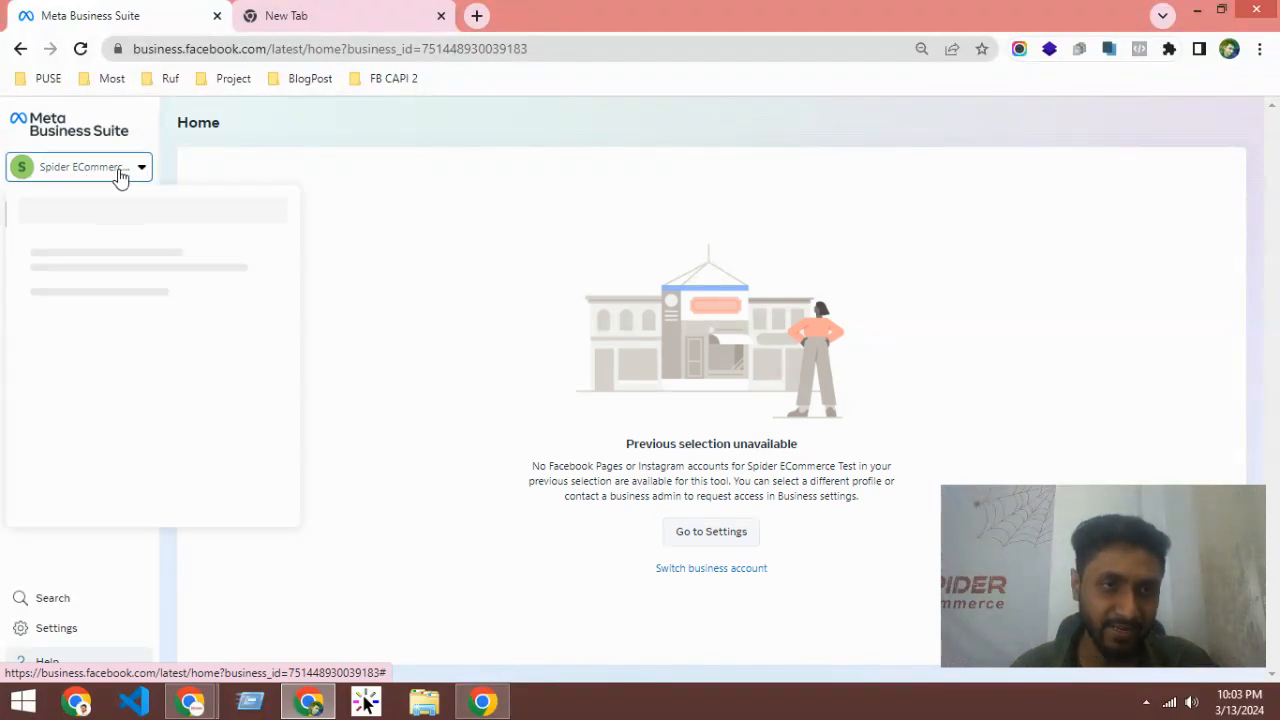